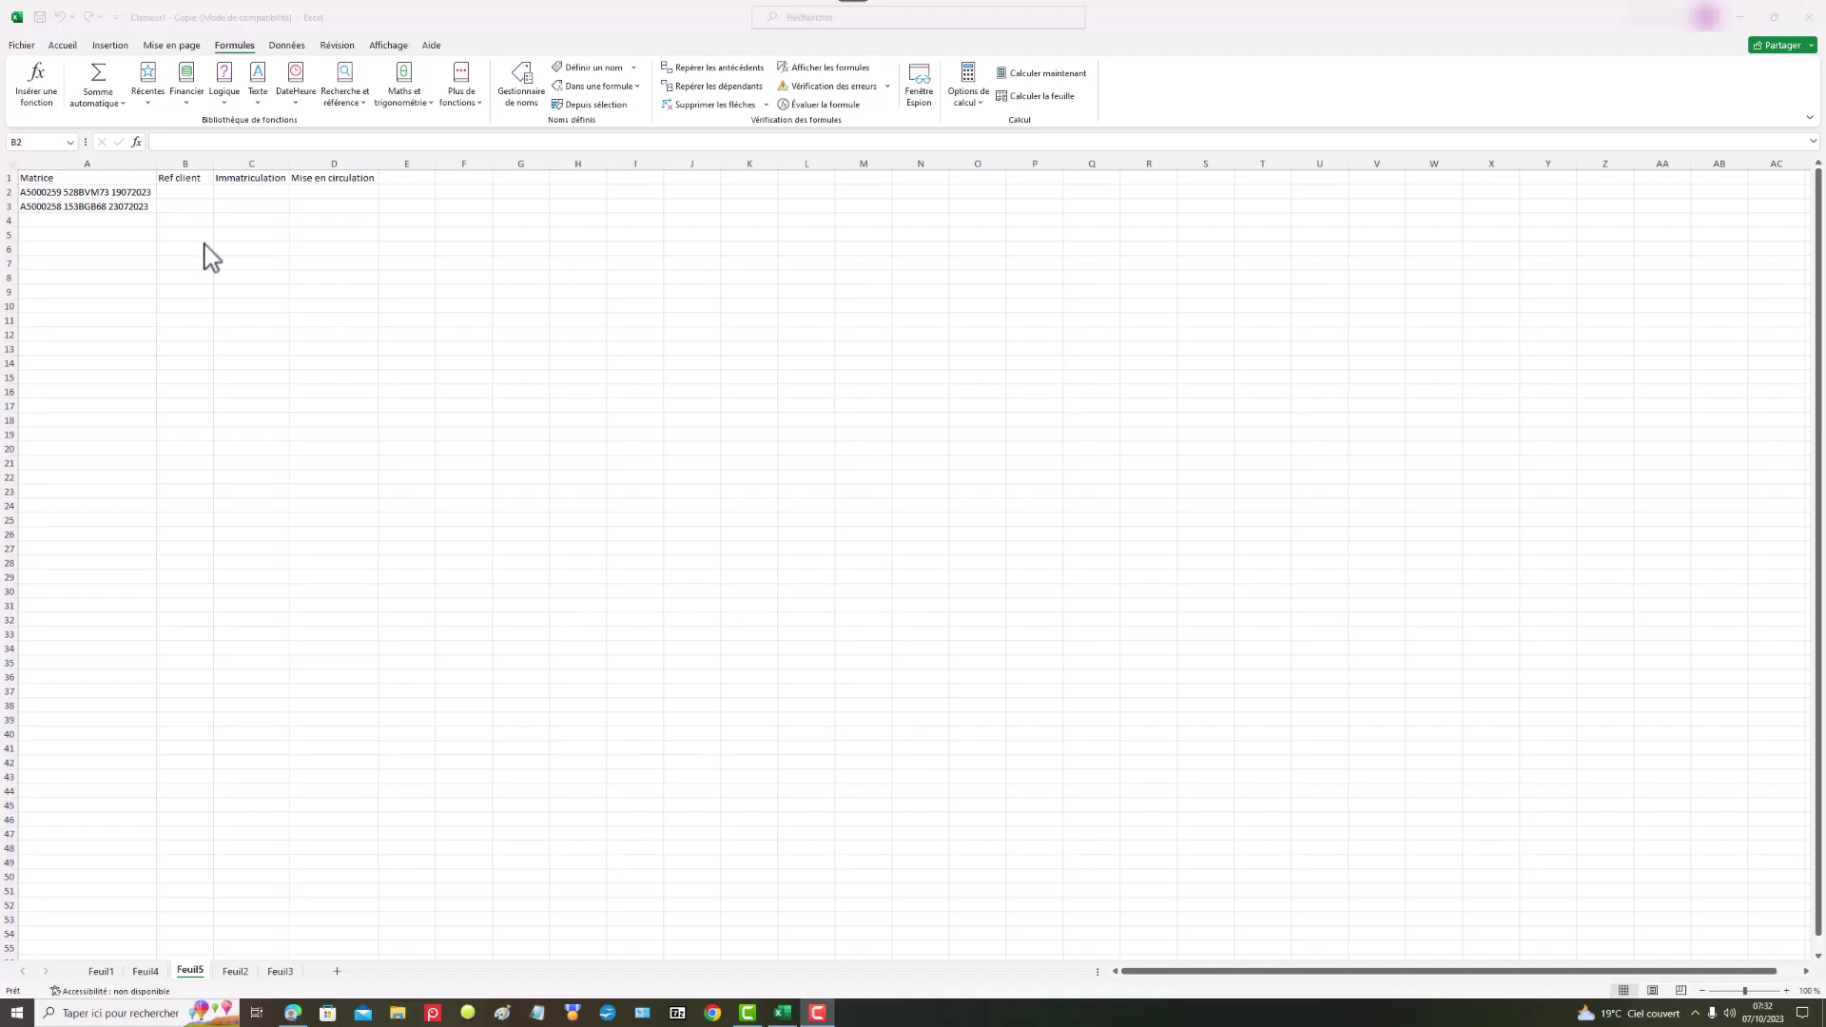
Extract the first 8 characters of A2 into B2 with the GAUCHE function and fill the formula down to B3.
left_click(250, 245)
left_click(174, 193)
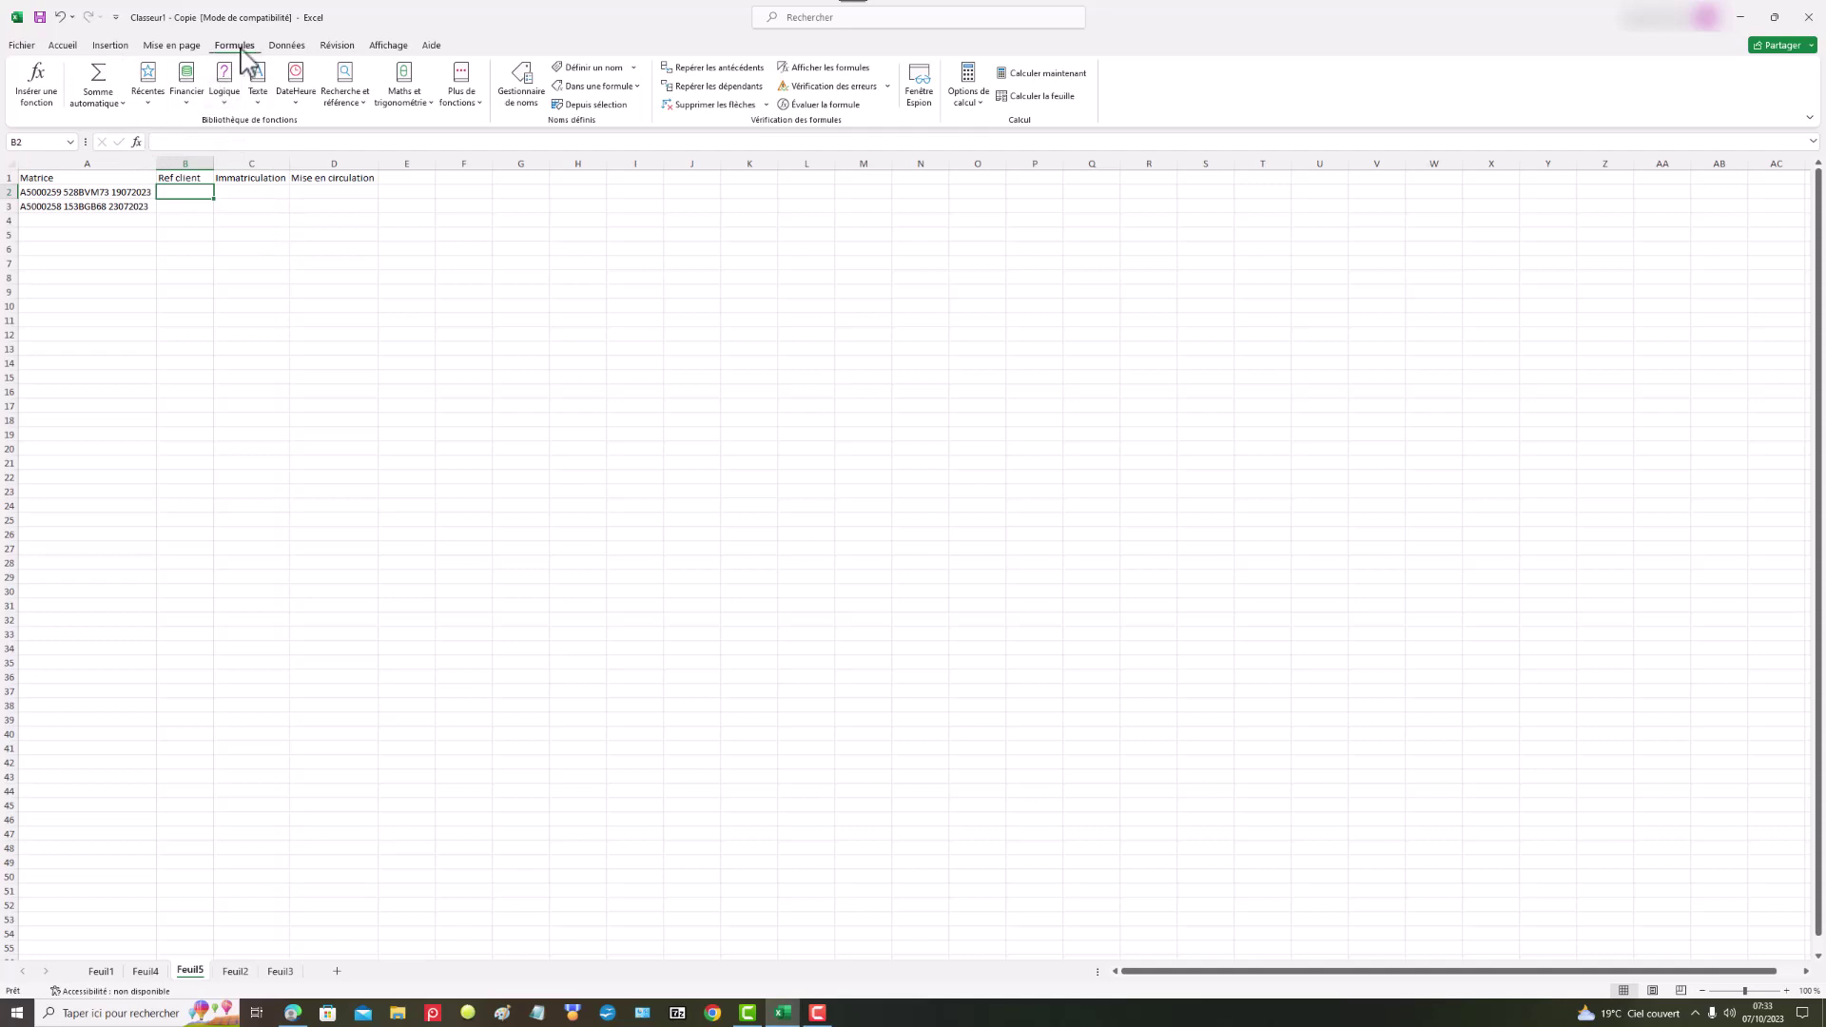
left_click(259, 90)
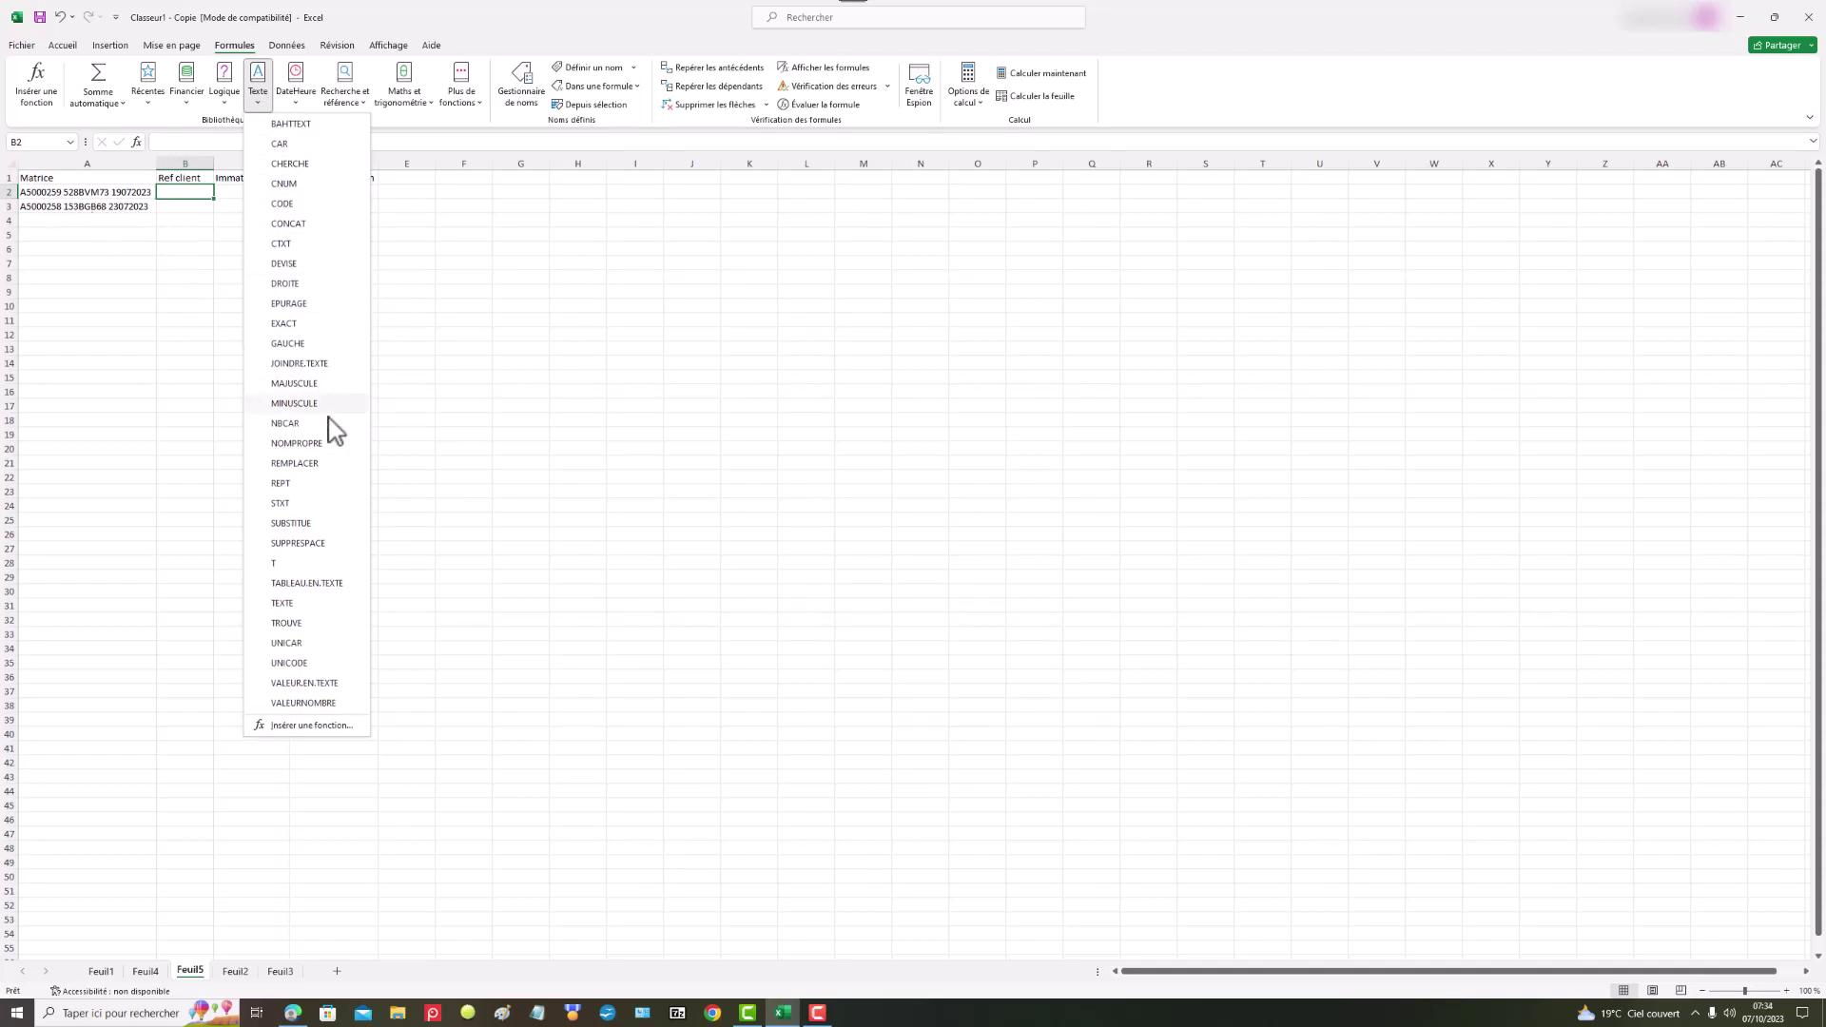
left_click(277, 346)
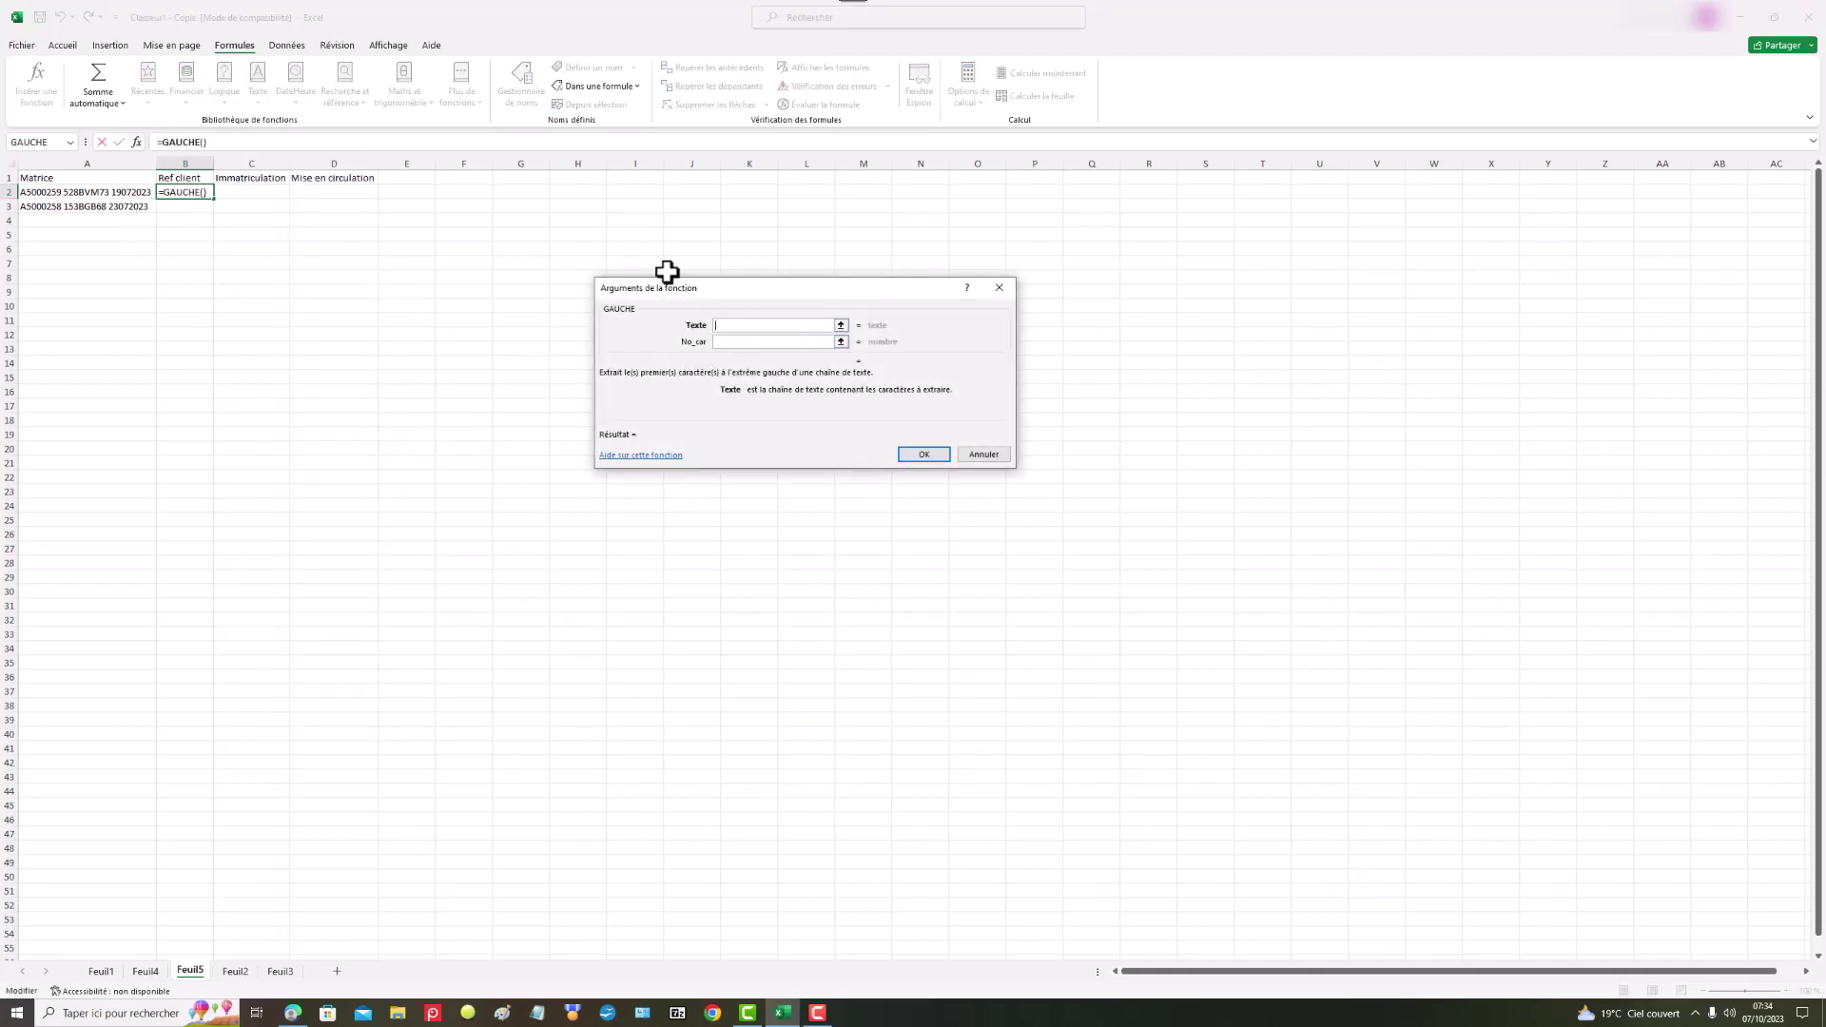
left_click(47, 190)
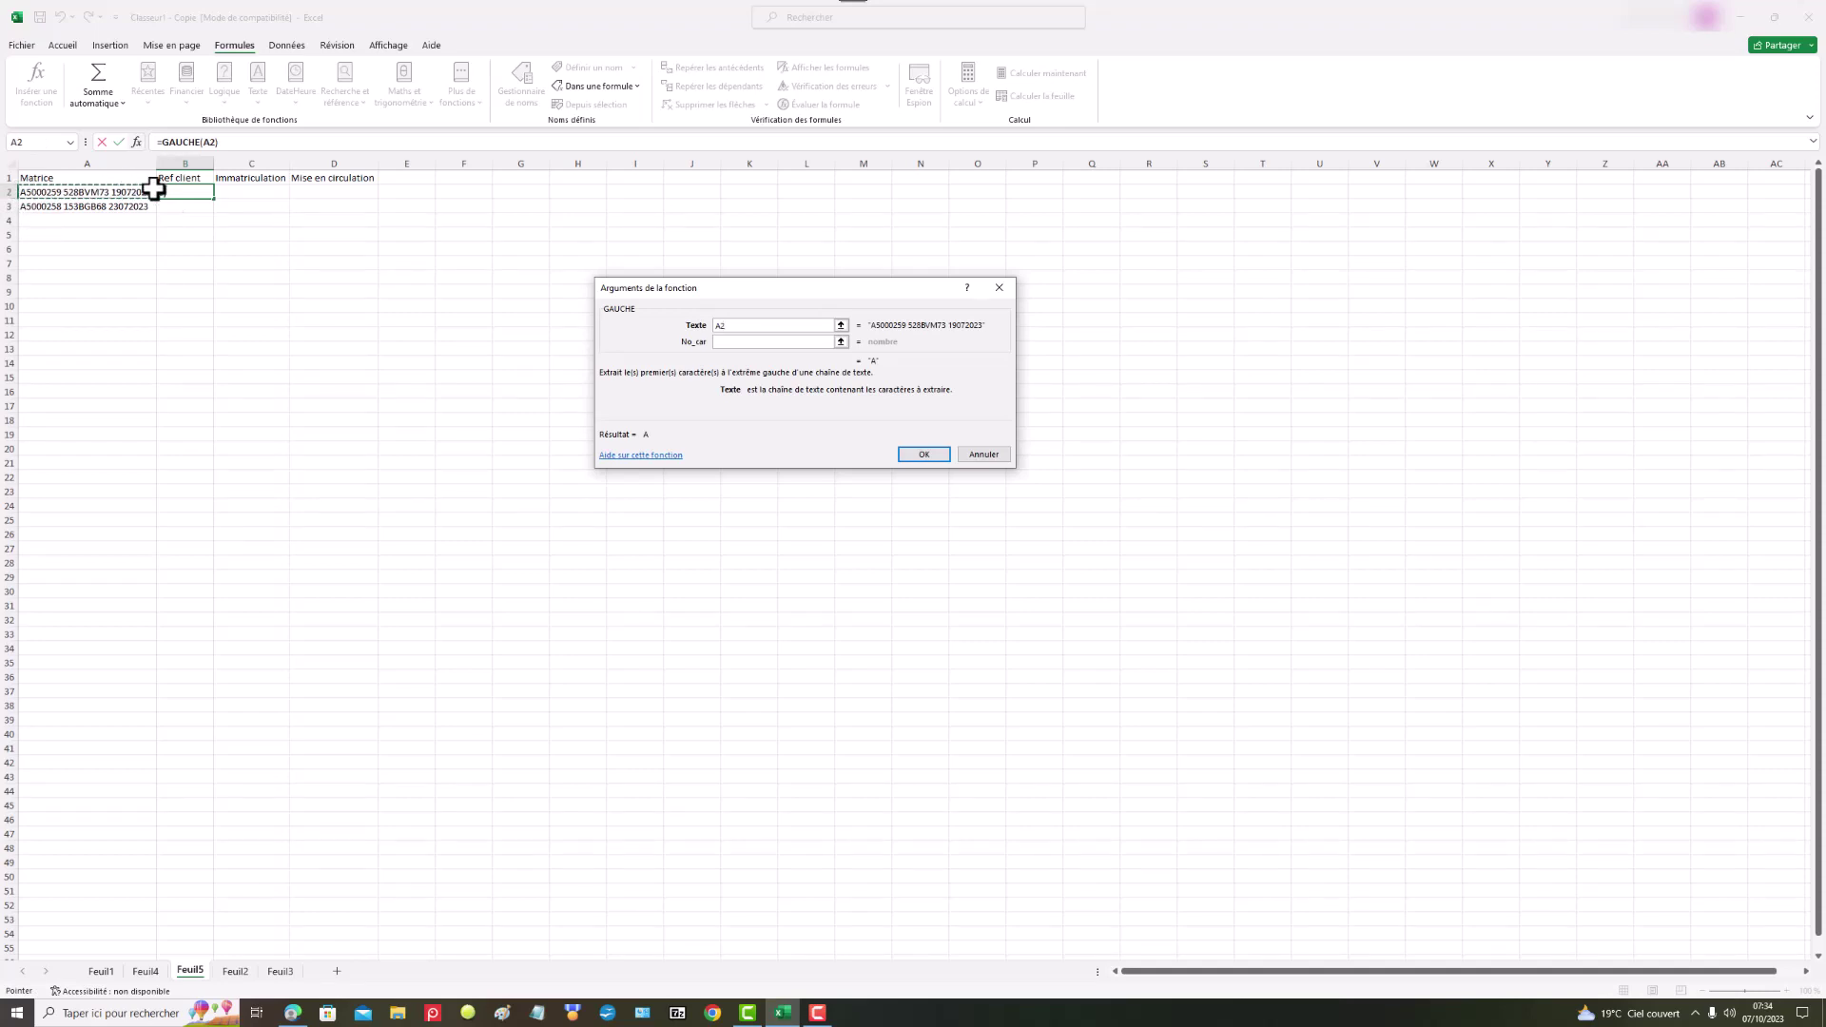
left_click(739, 344)
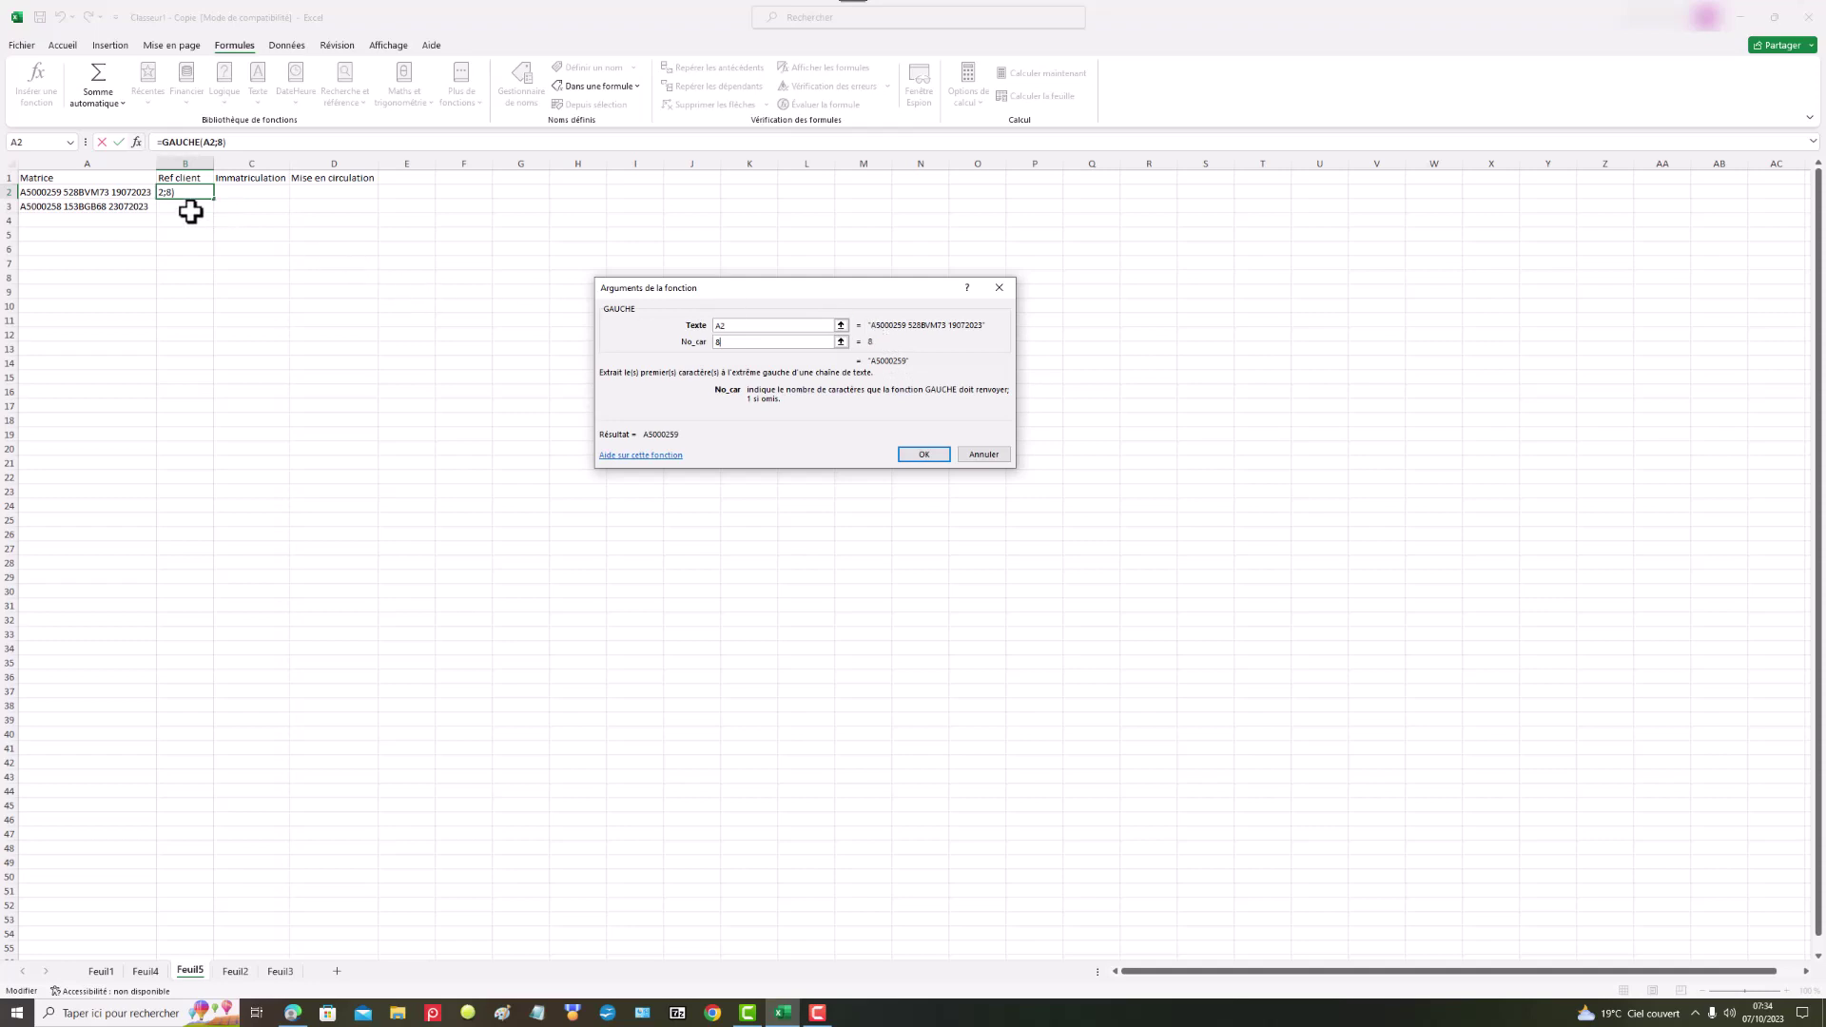
left_click(925, 455)
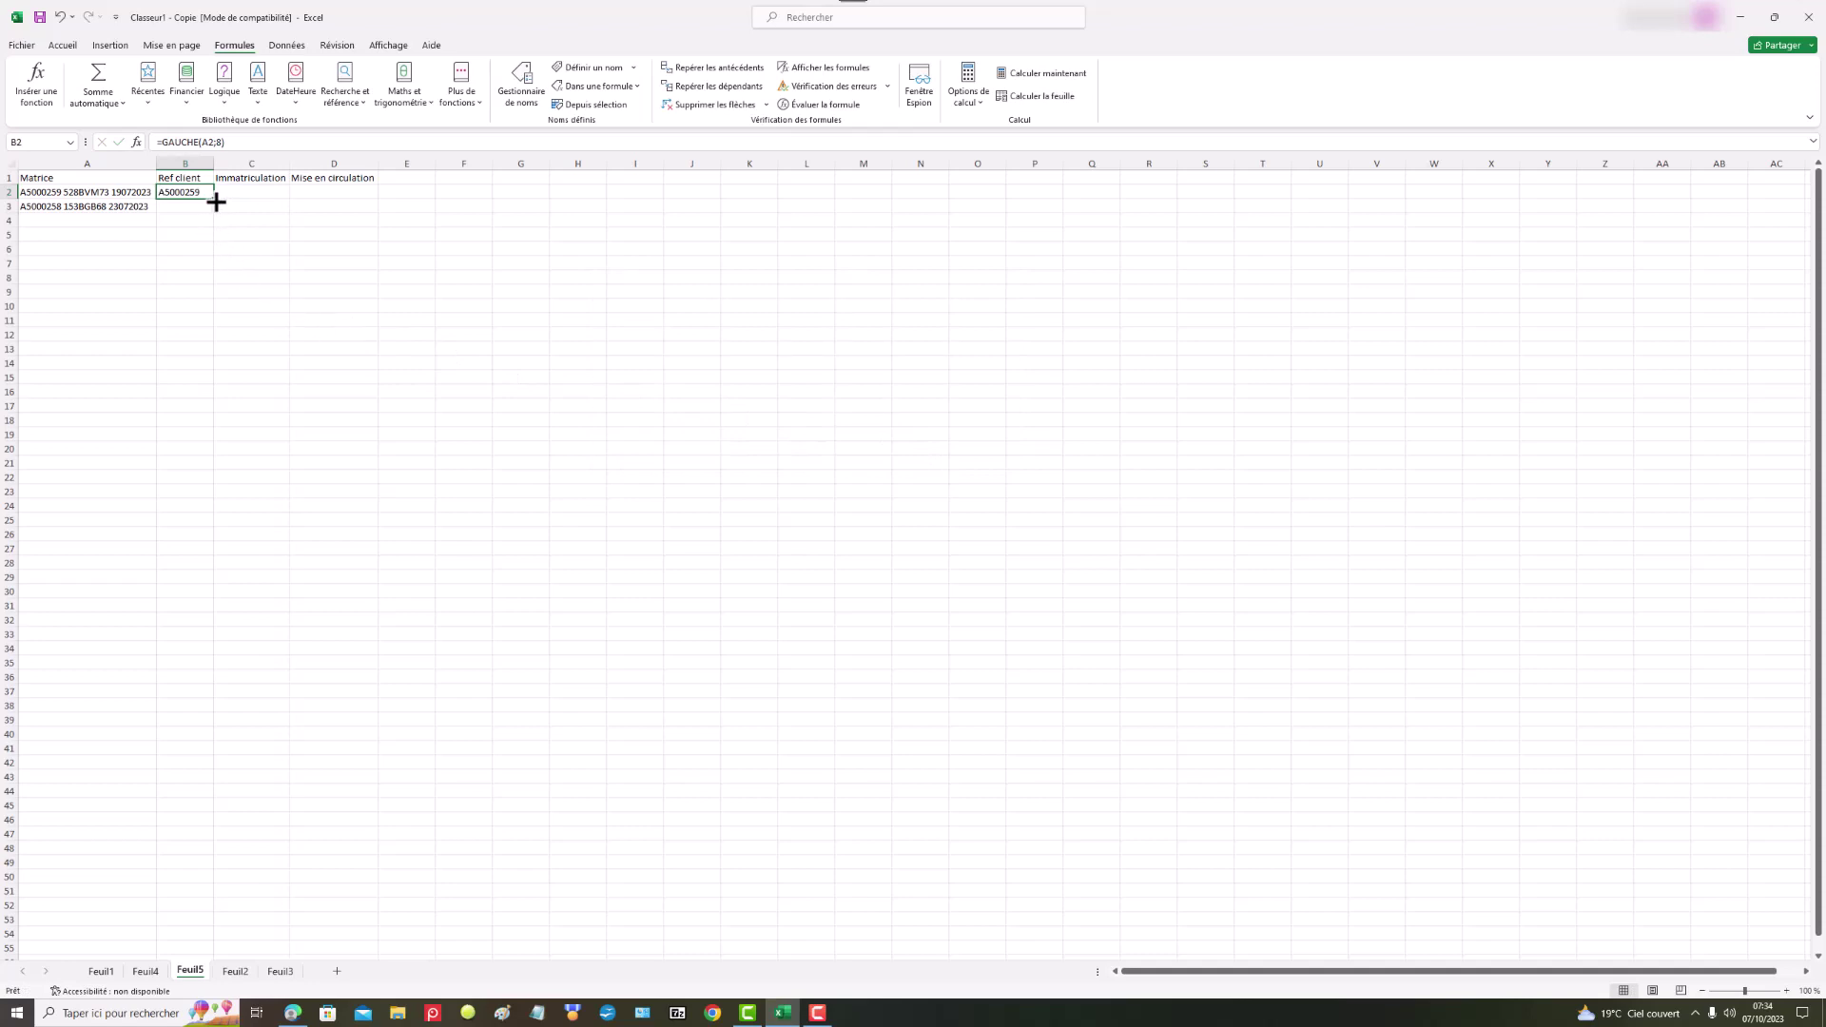
left_click_drag(216, 202, 216, 221)
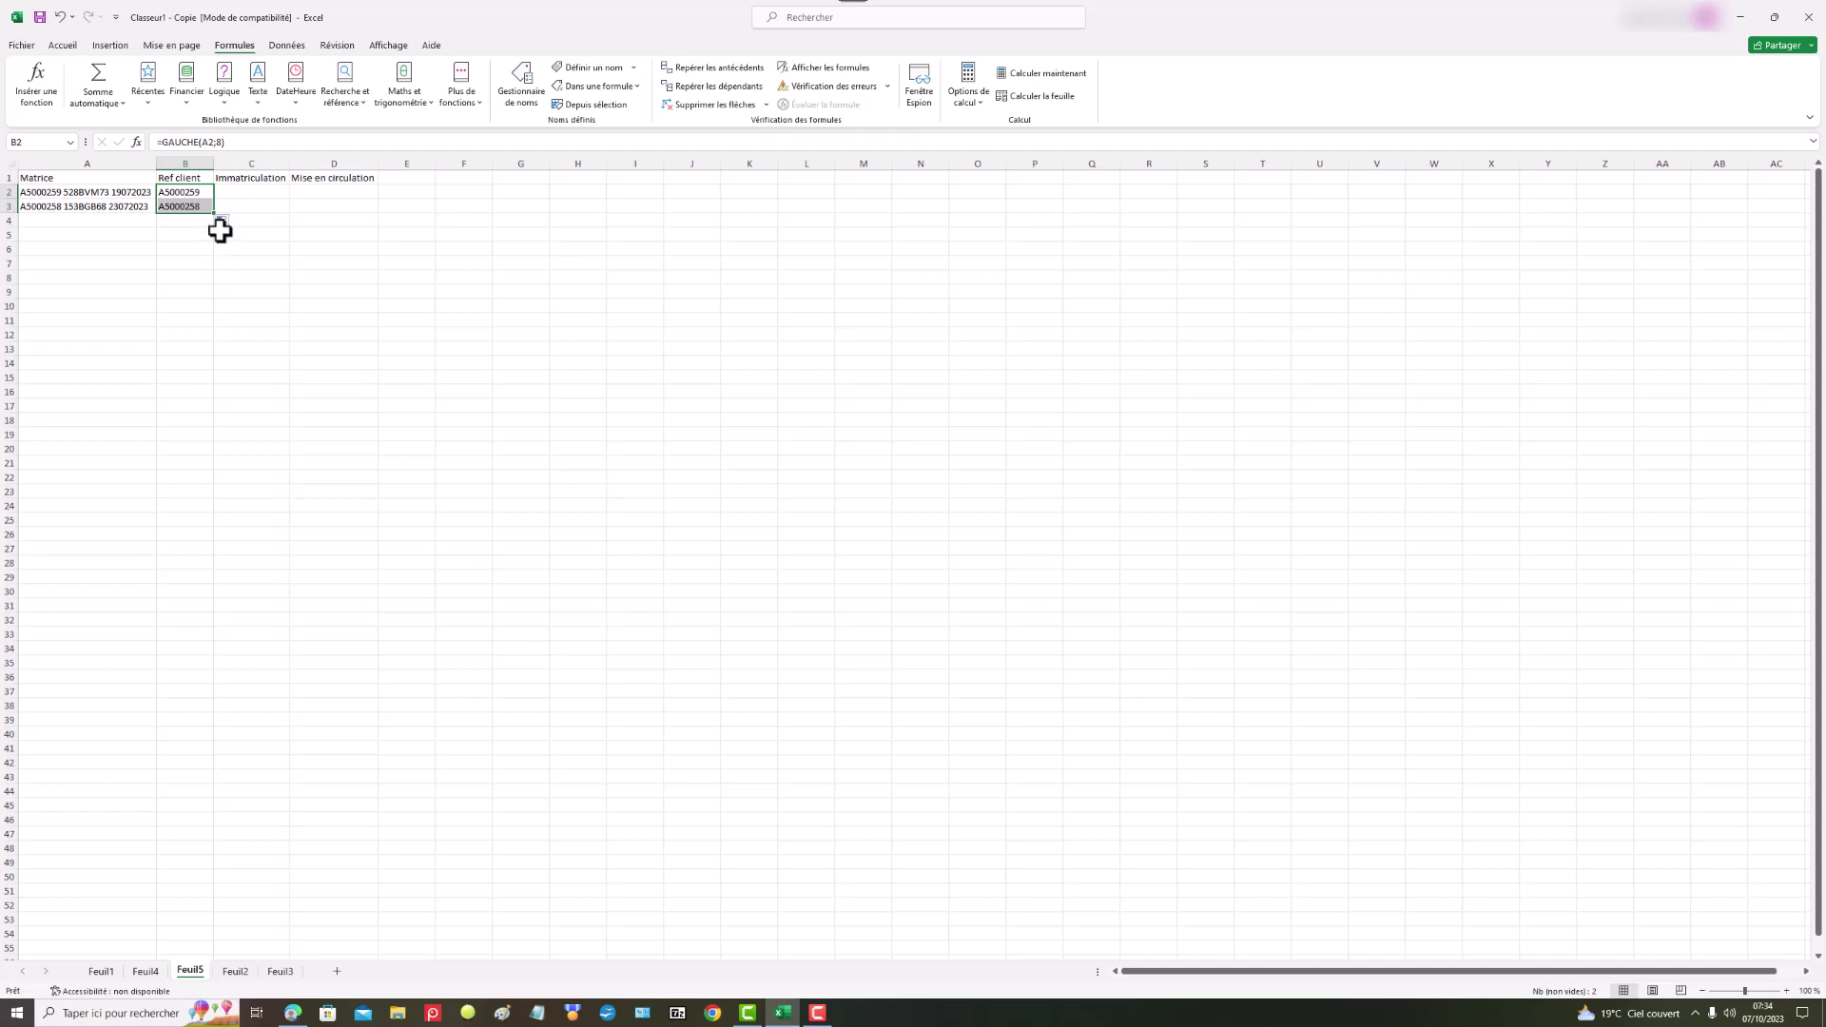
Copy the Matrice entry from A3 into A4 and change the last digit of its client reference to 7.
left_click(52, 220)
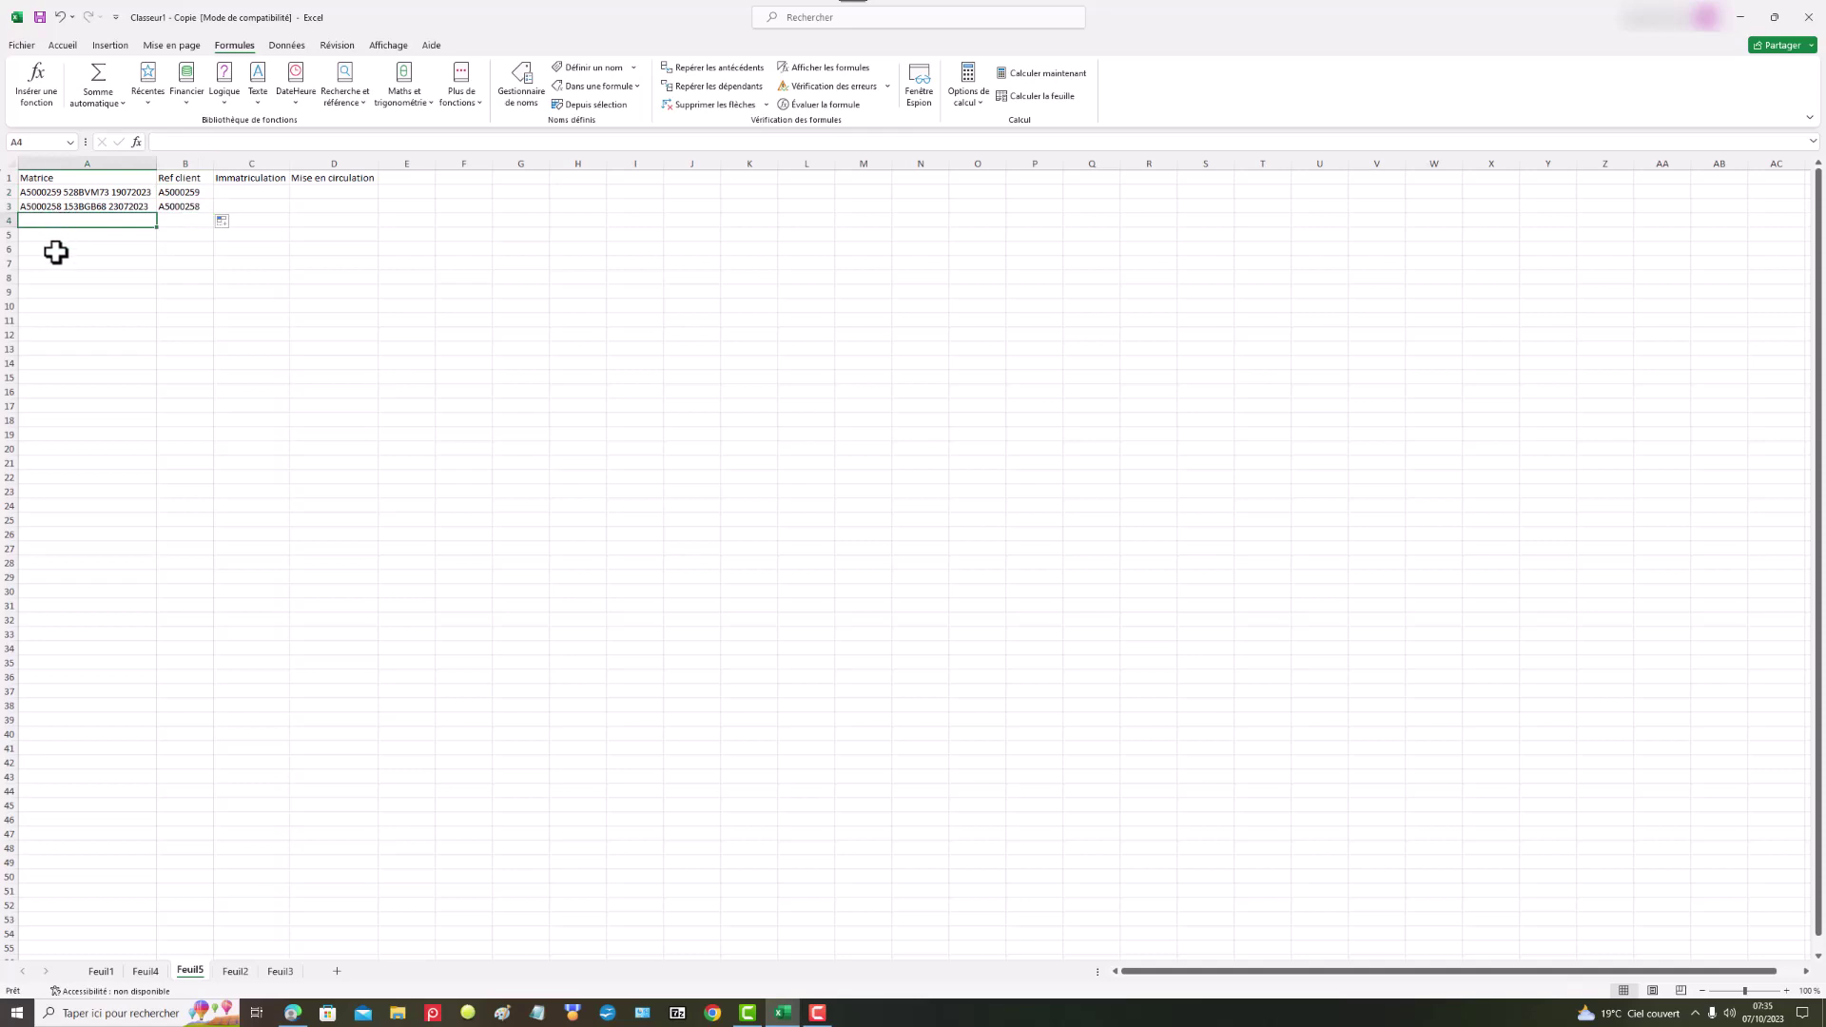
key("ctrl+d")
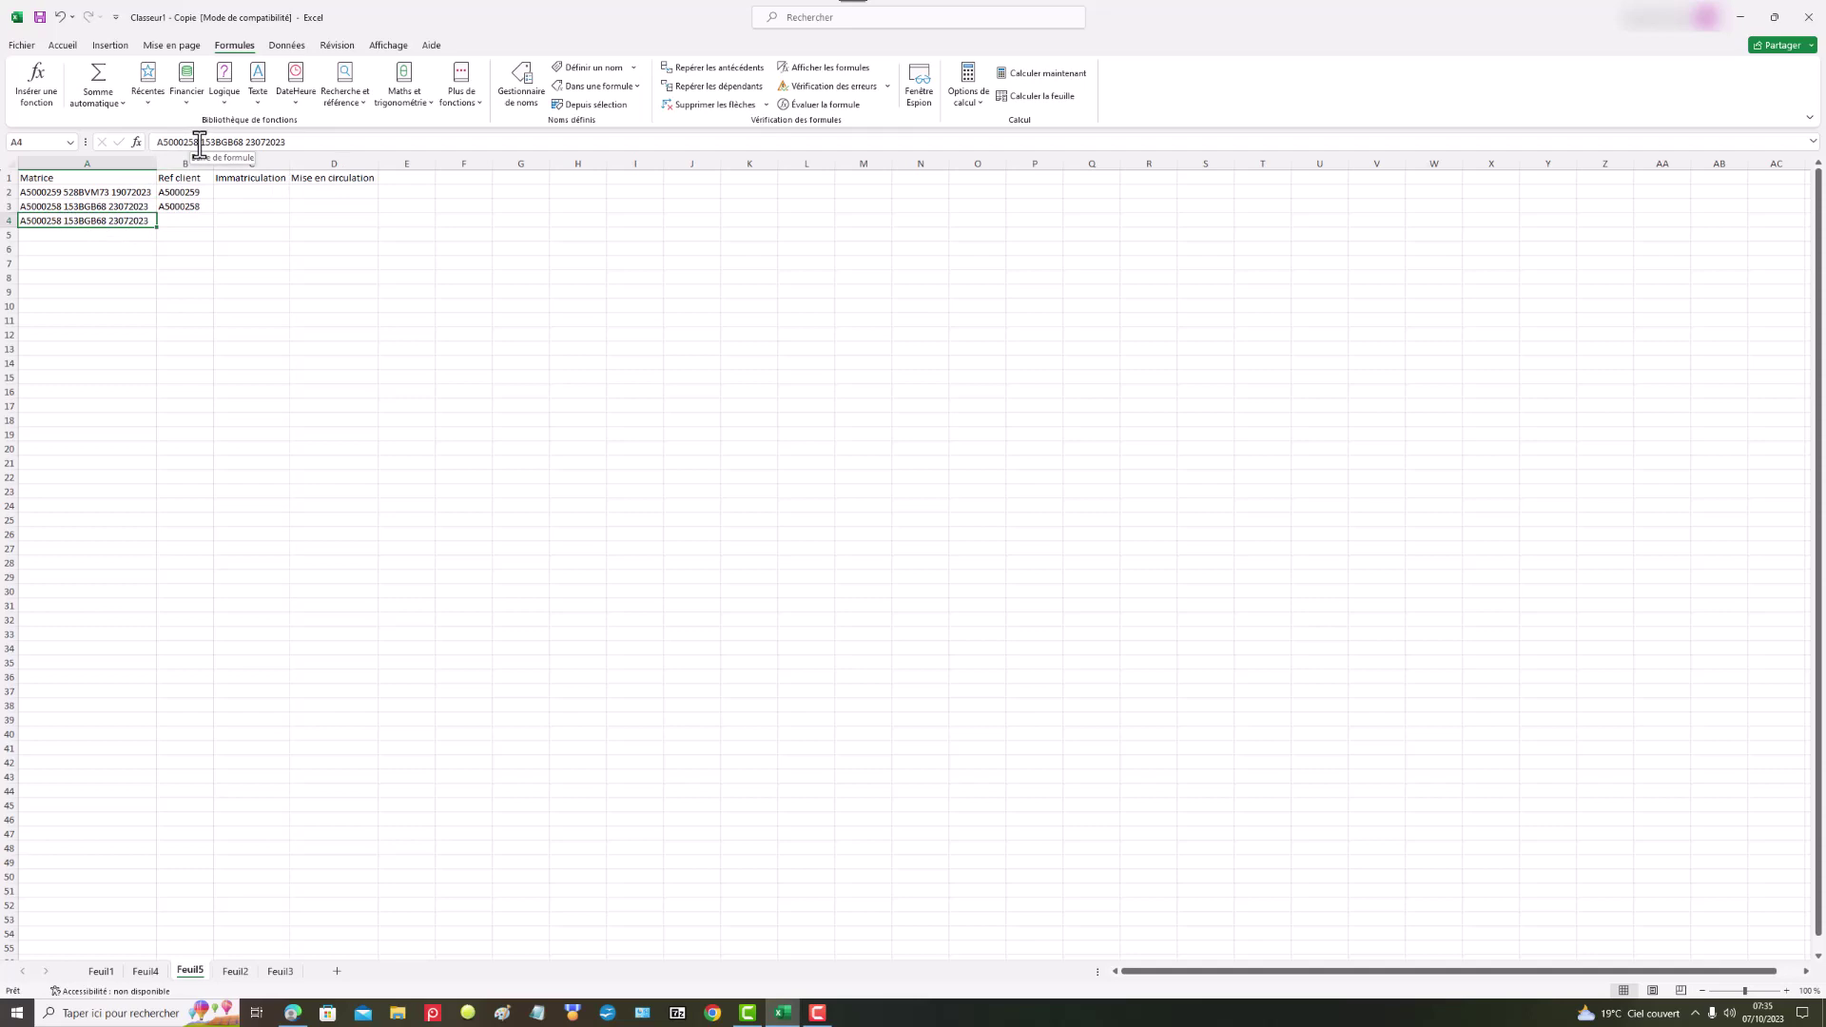
left_click_drag(198, 143, 193, 143)
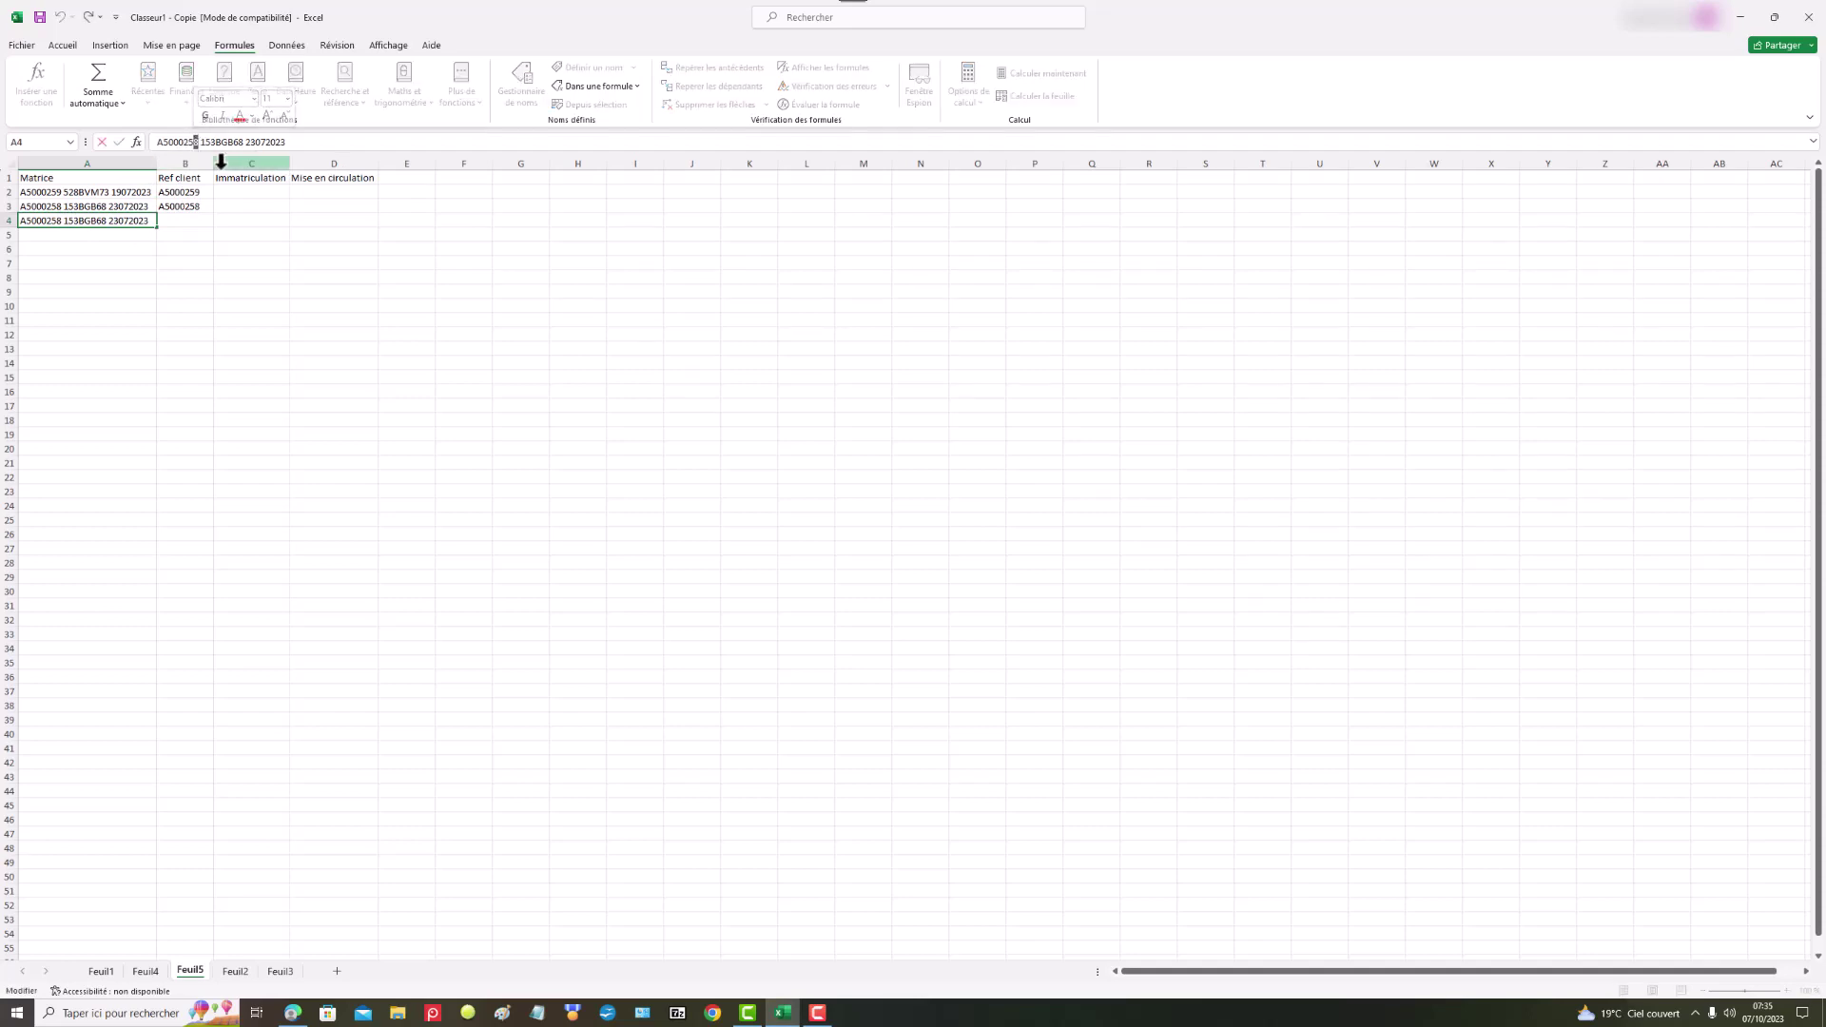
type("7")
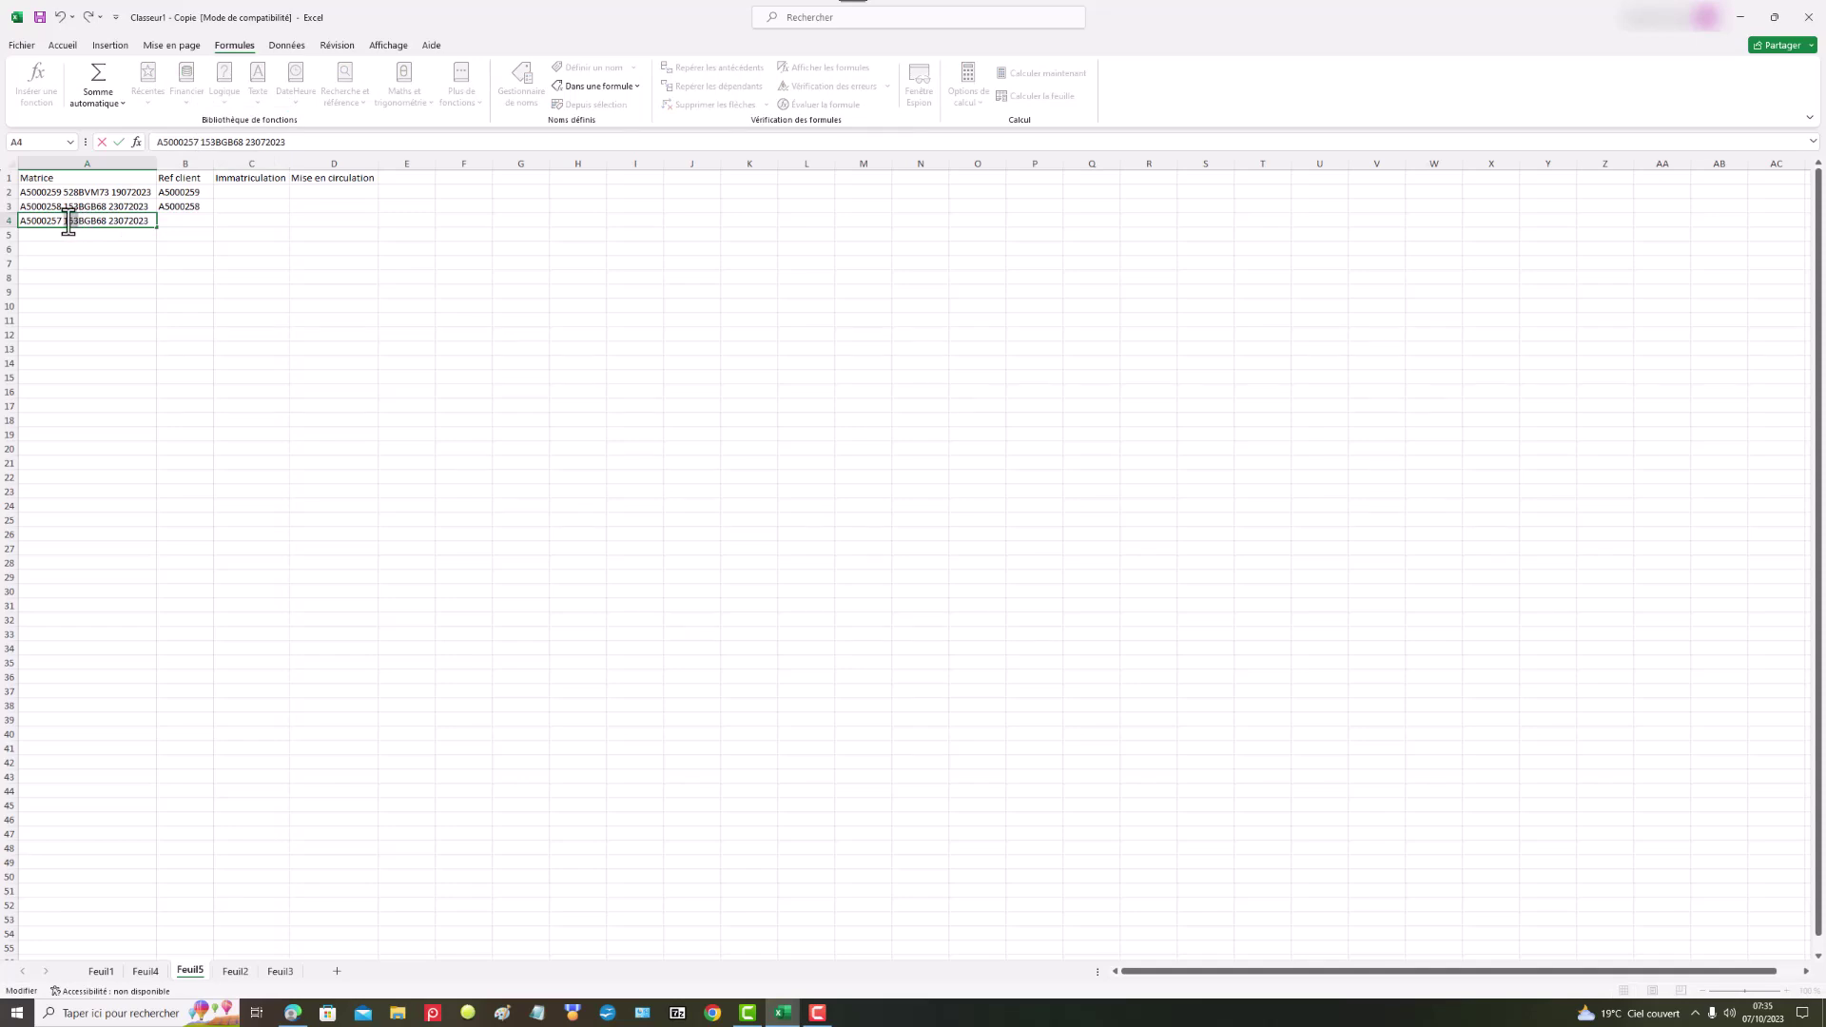
Change the registration part of A4 to 628WXT07 and its date part to 30072023.
left_click_drag(63, 224, 76, 224)
type("628")
left_click_drag(96, 227, 79, 226)
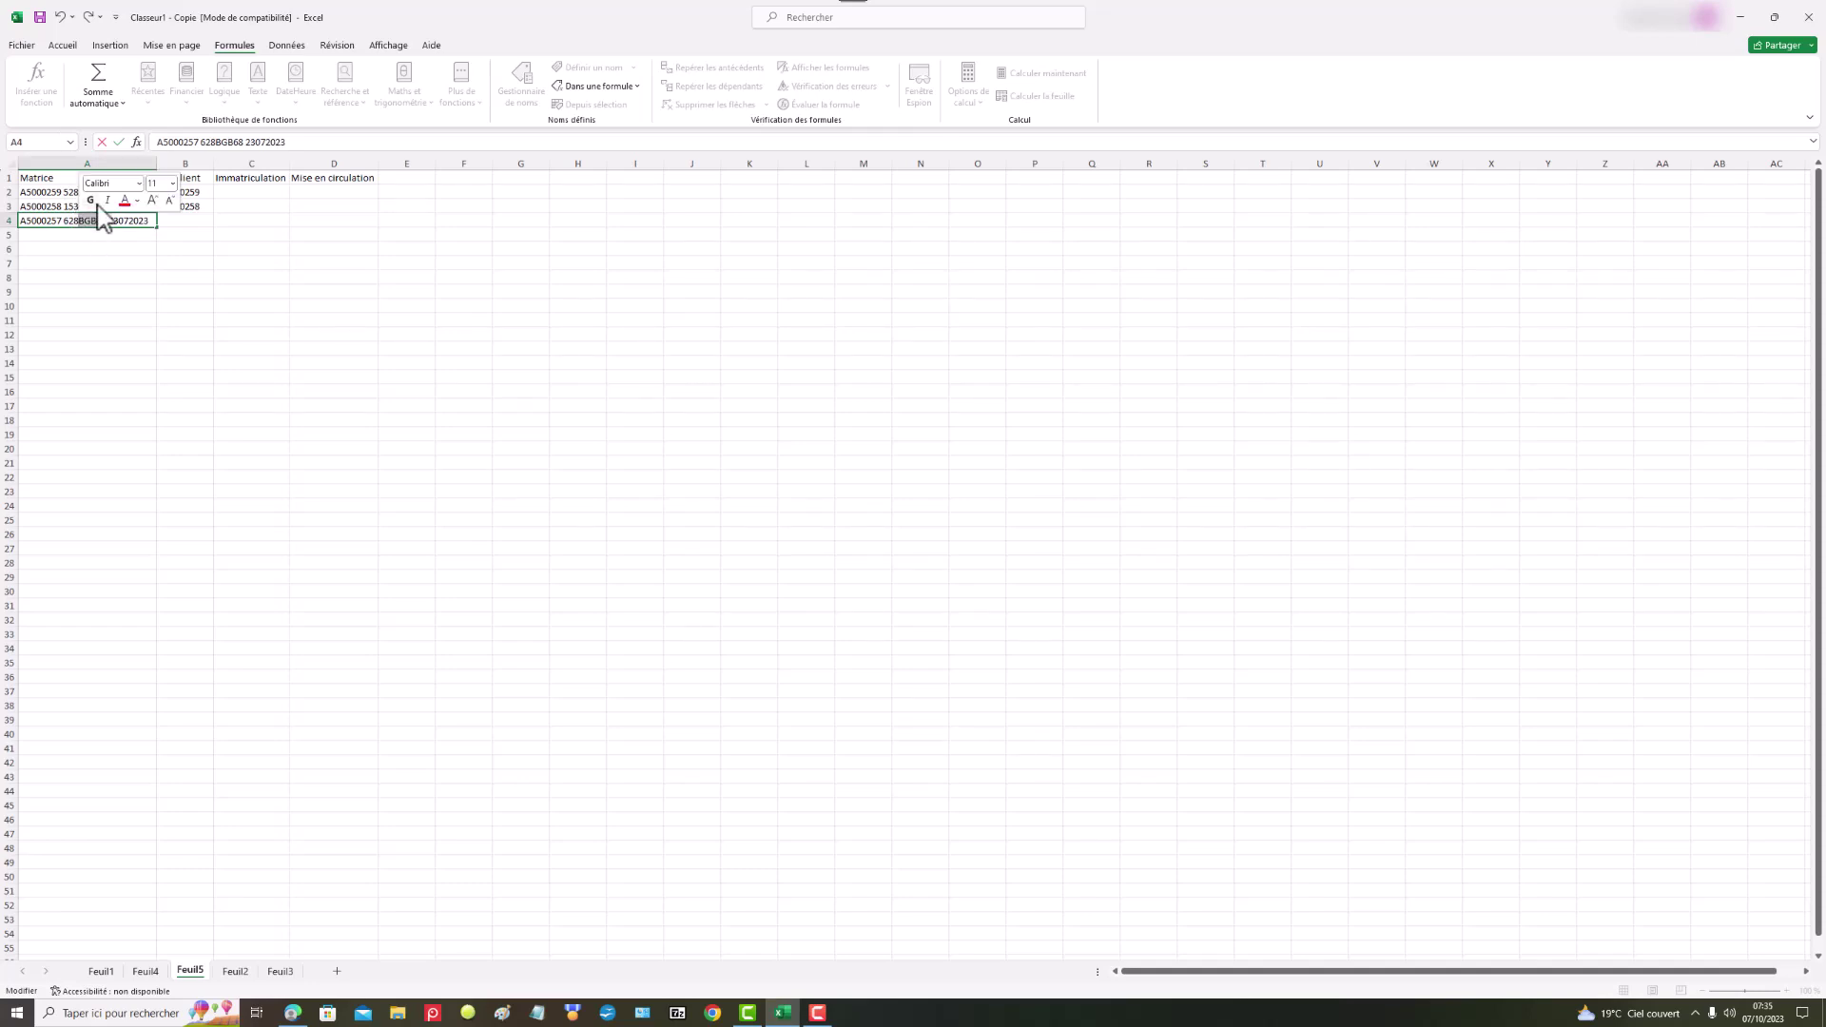
type("WX")
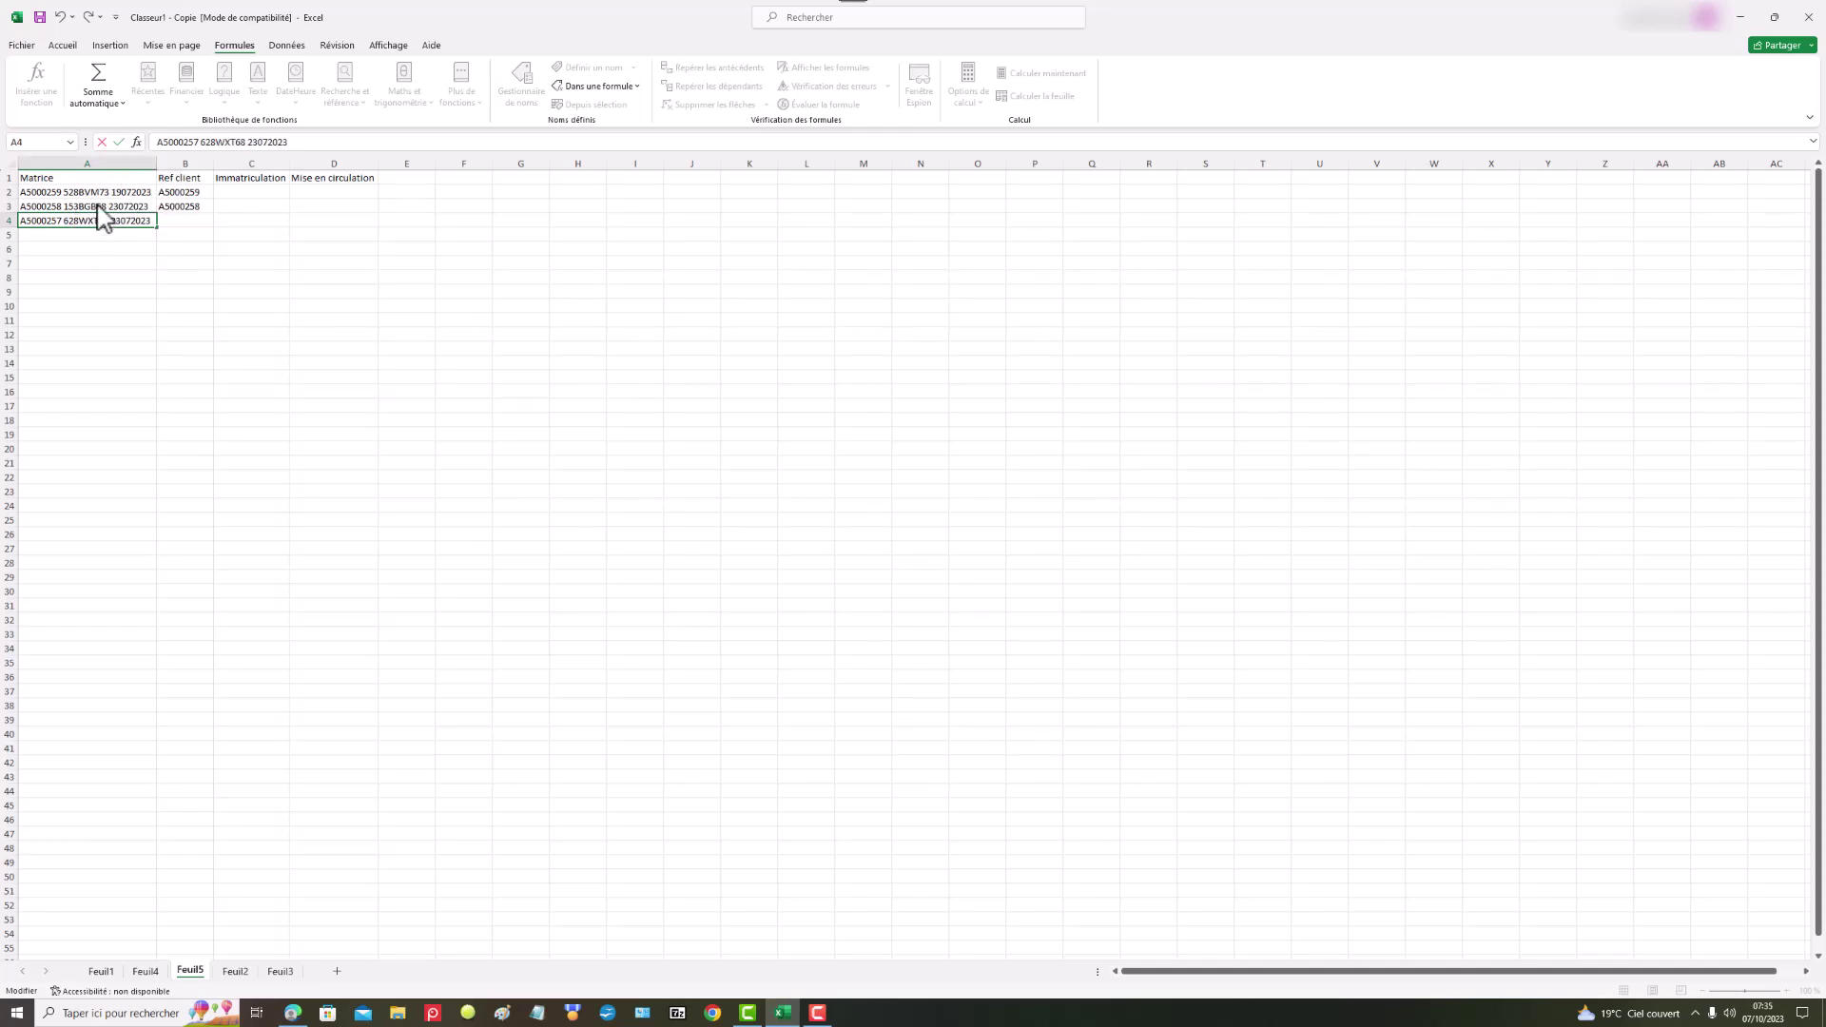
type("T")
left_click_drag(99, 221, 110, 211)
type("07")
left_click_drag(113, 221, 118, 221)
key("BackSpace")
left_click(149, 260)
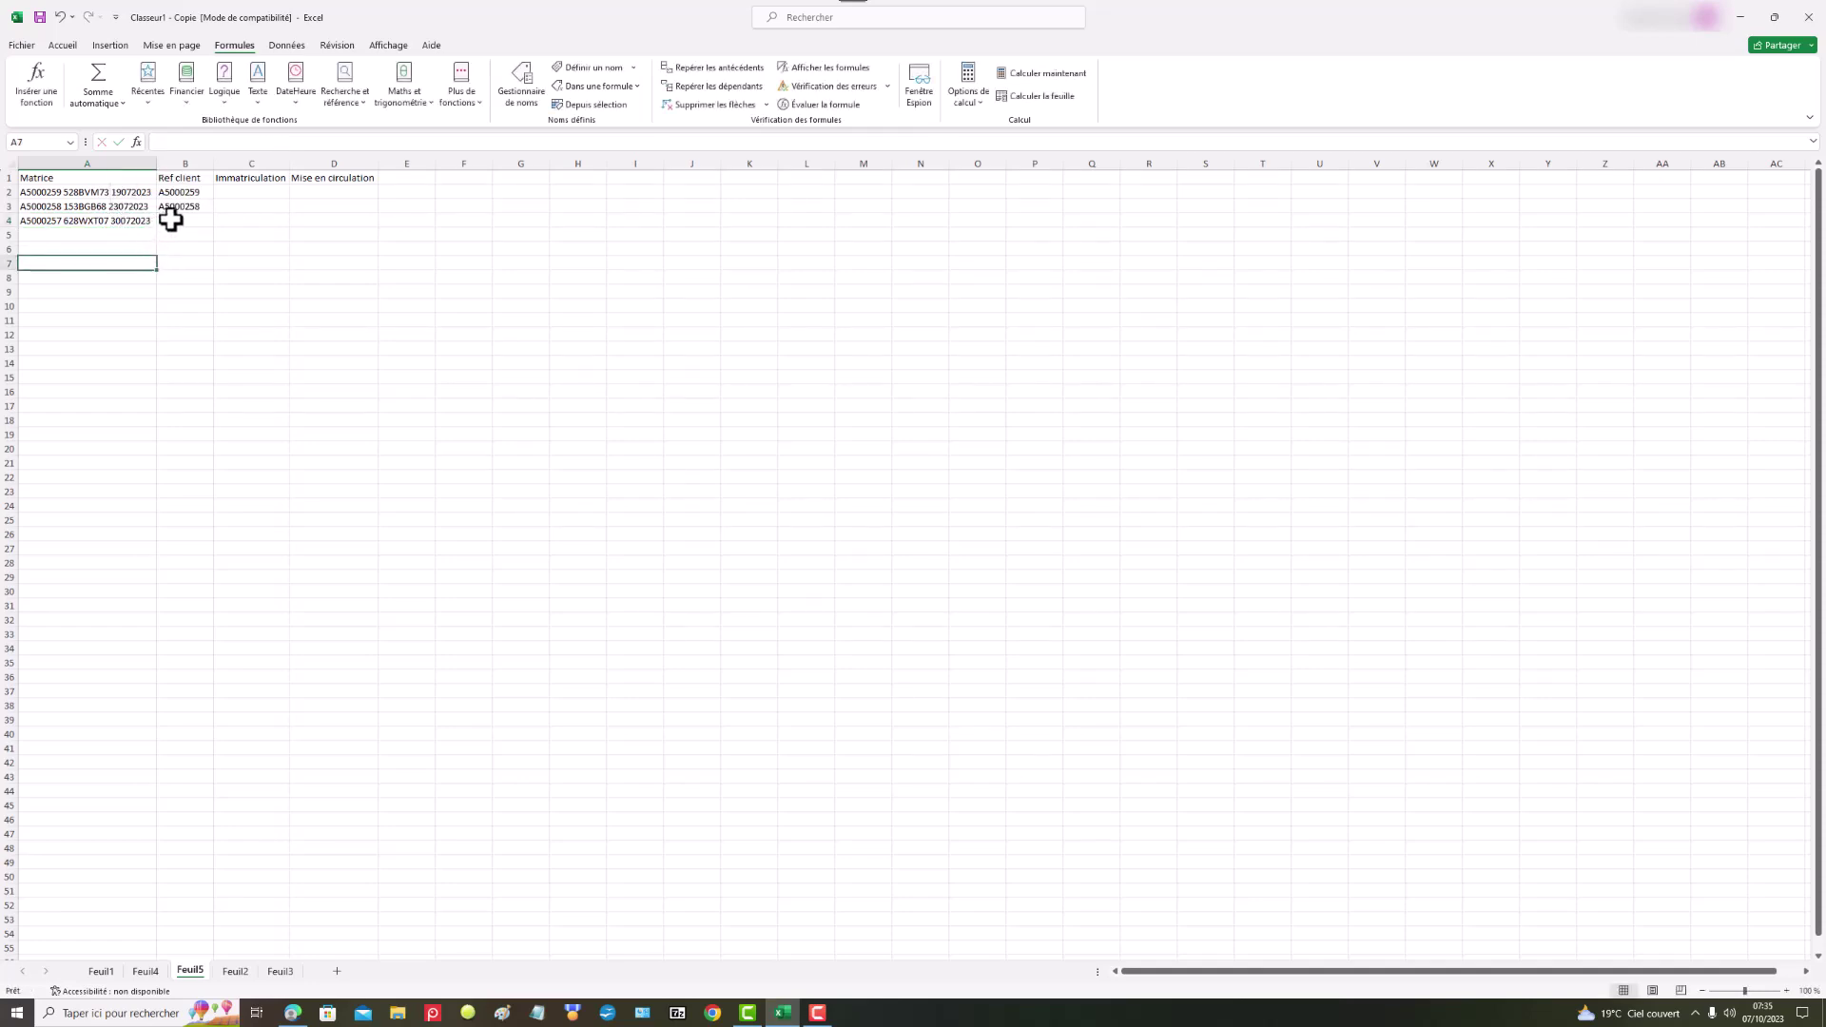
Fill the Ref client formula in B2 down through B4.
left_click(170, 220)
left_click(204, 193)
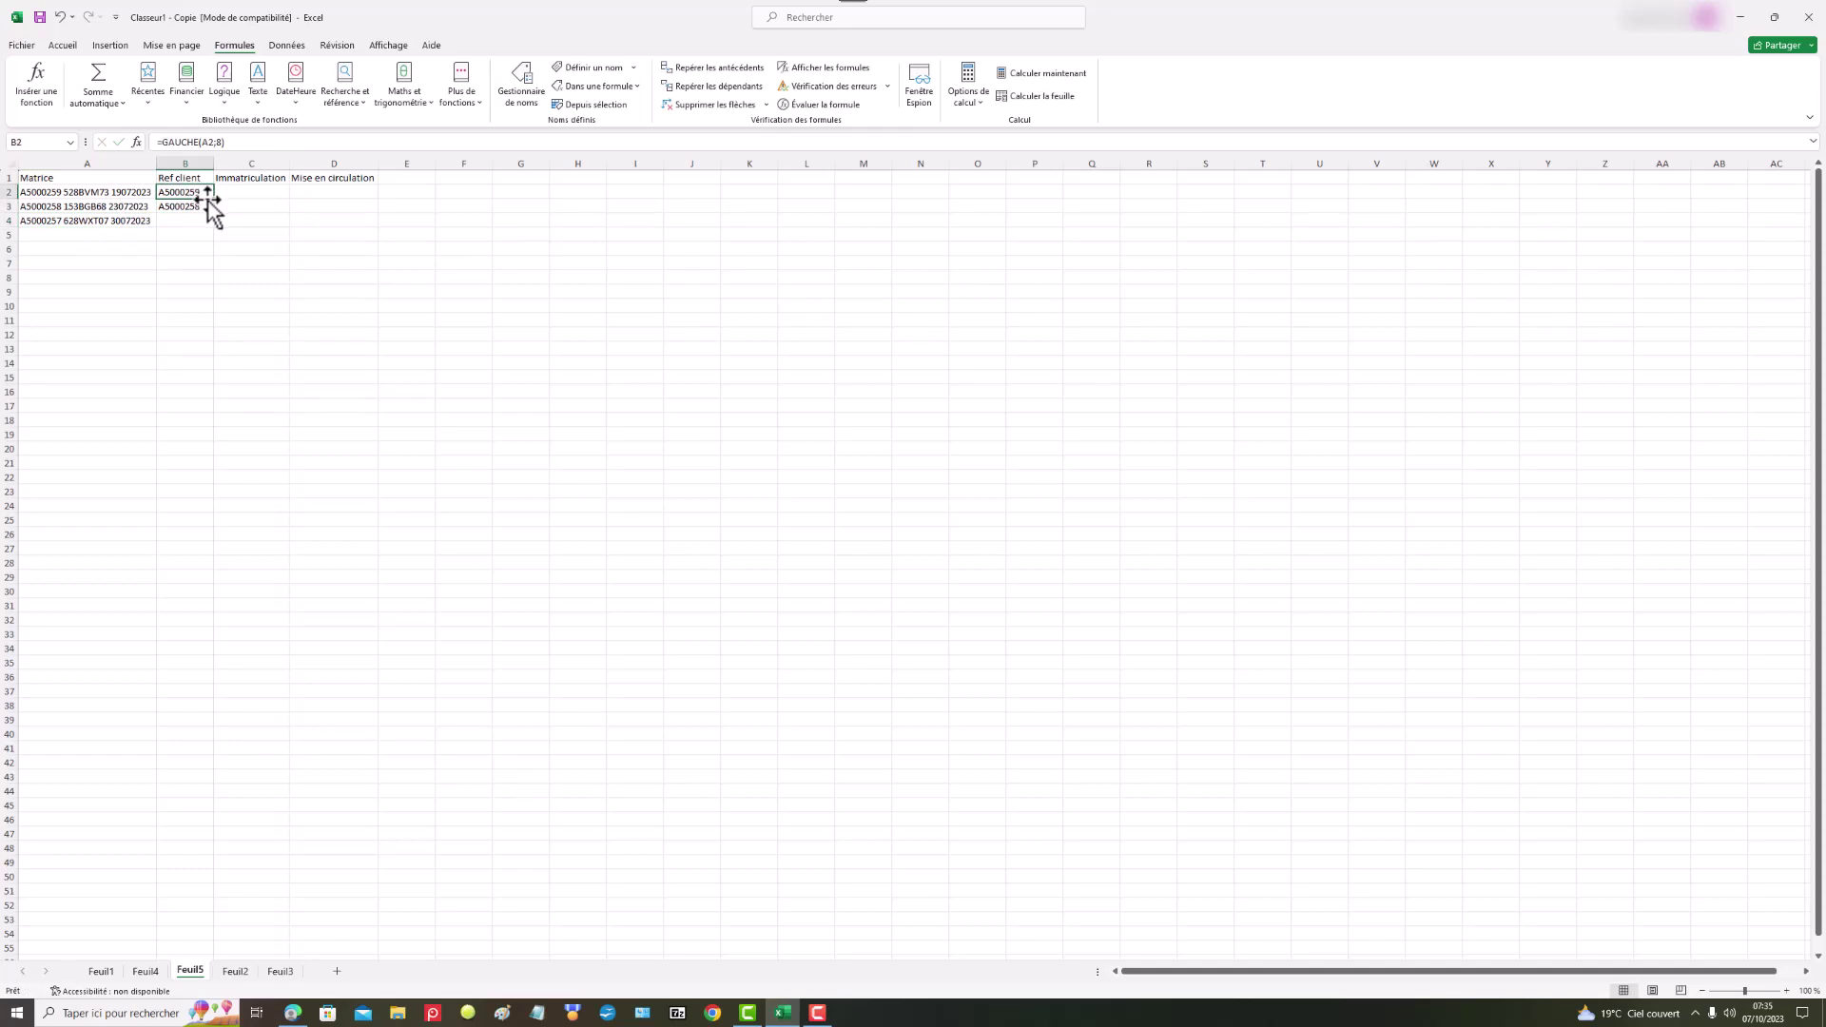
left_click_drag(212, 199, 217, 234)
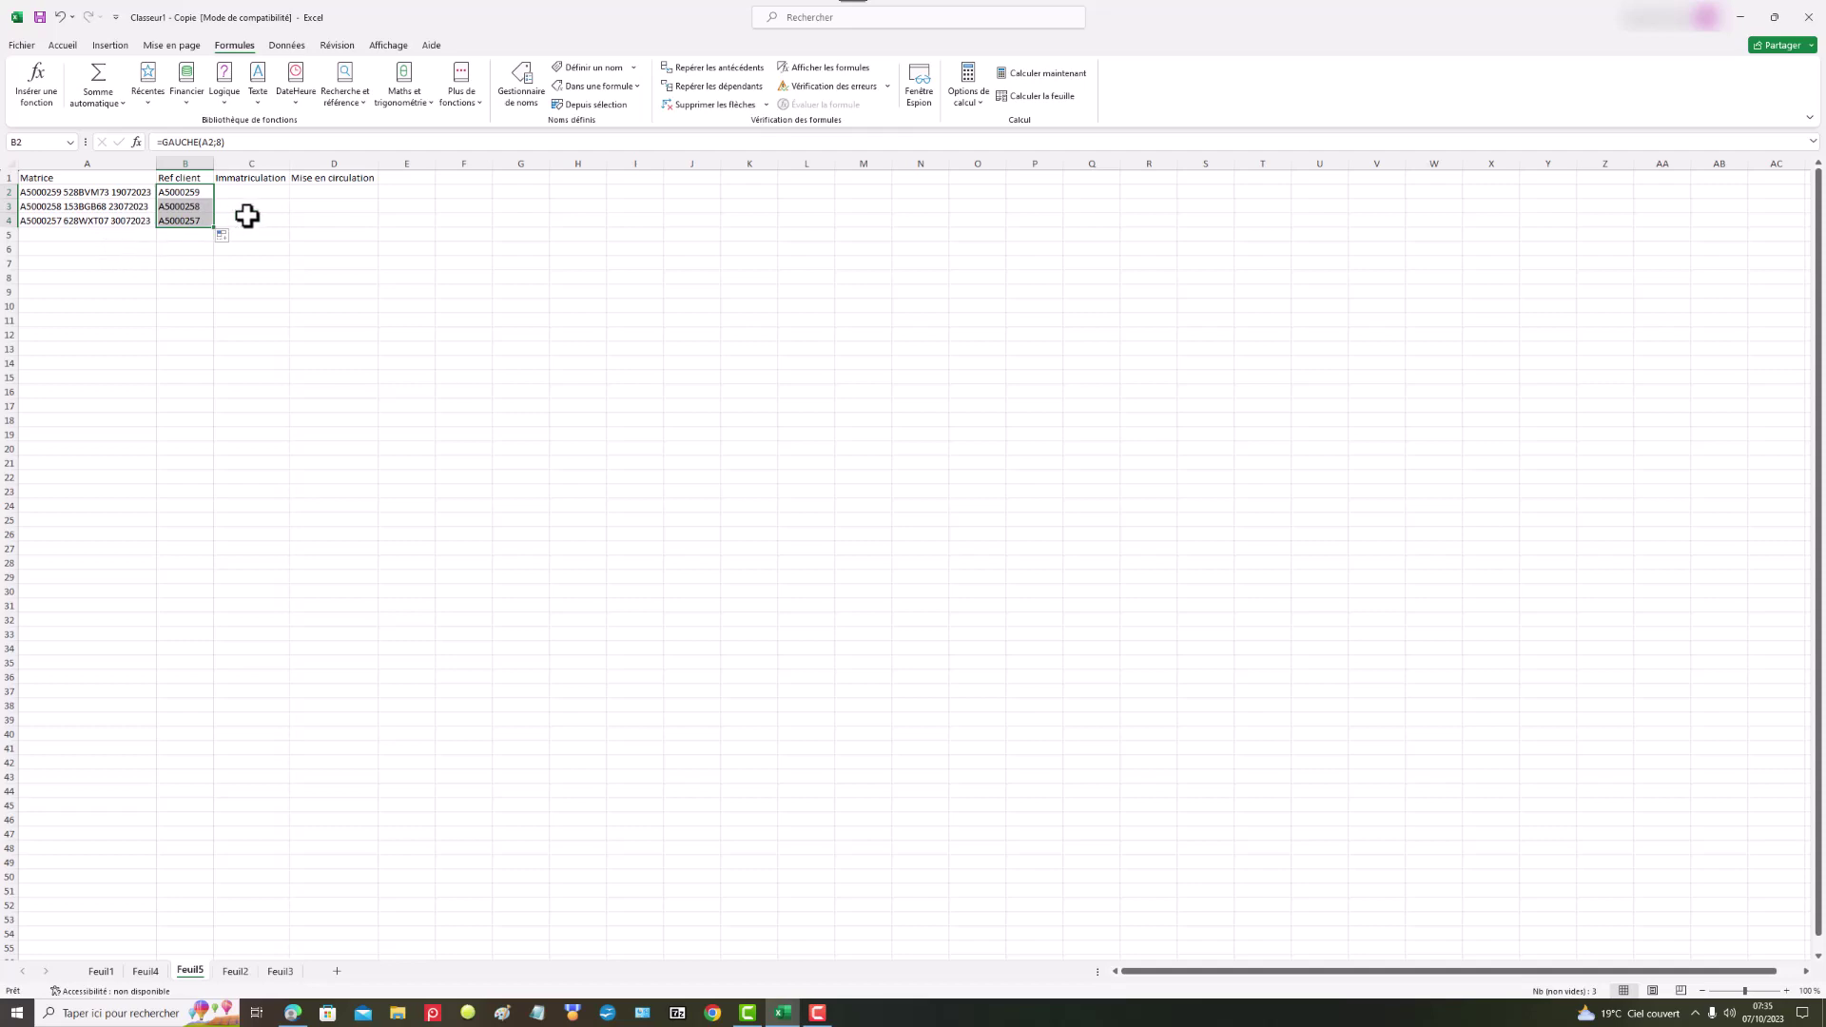
Extract 8 characters of A2 from position 10 into C2 with the STXT function and fill it down to C4.
left_click(259, 193)
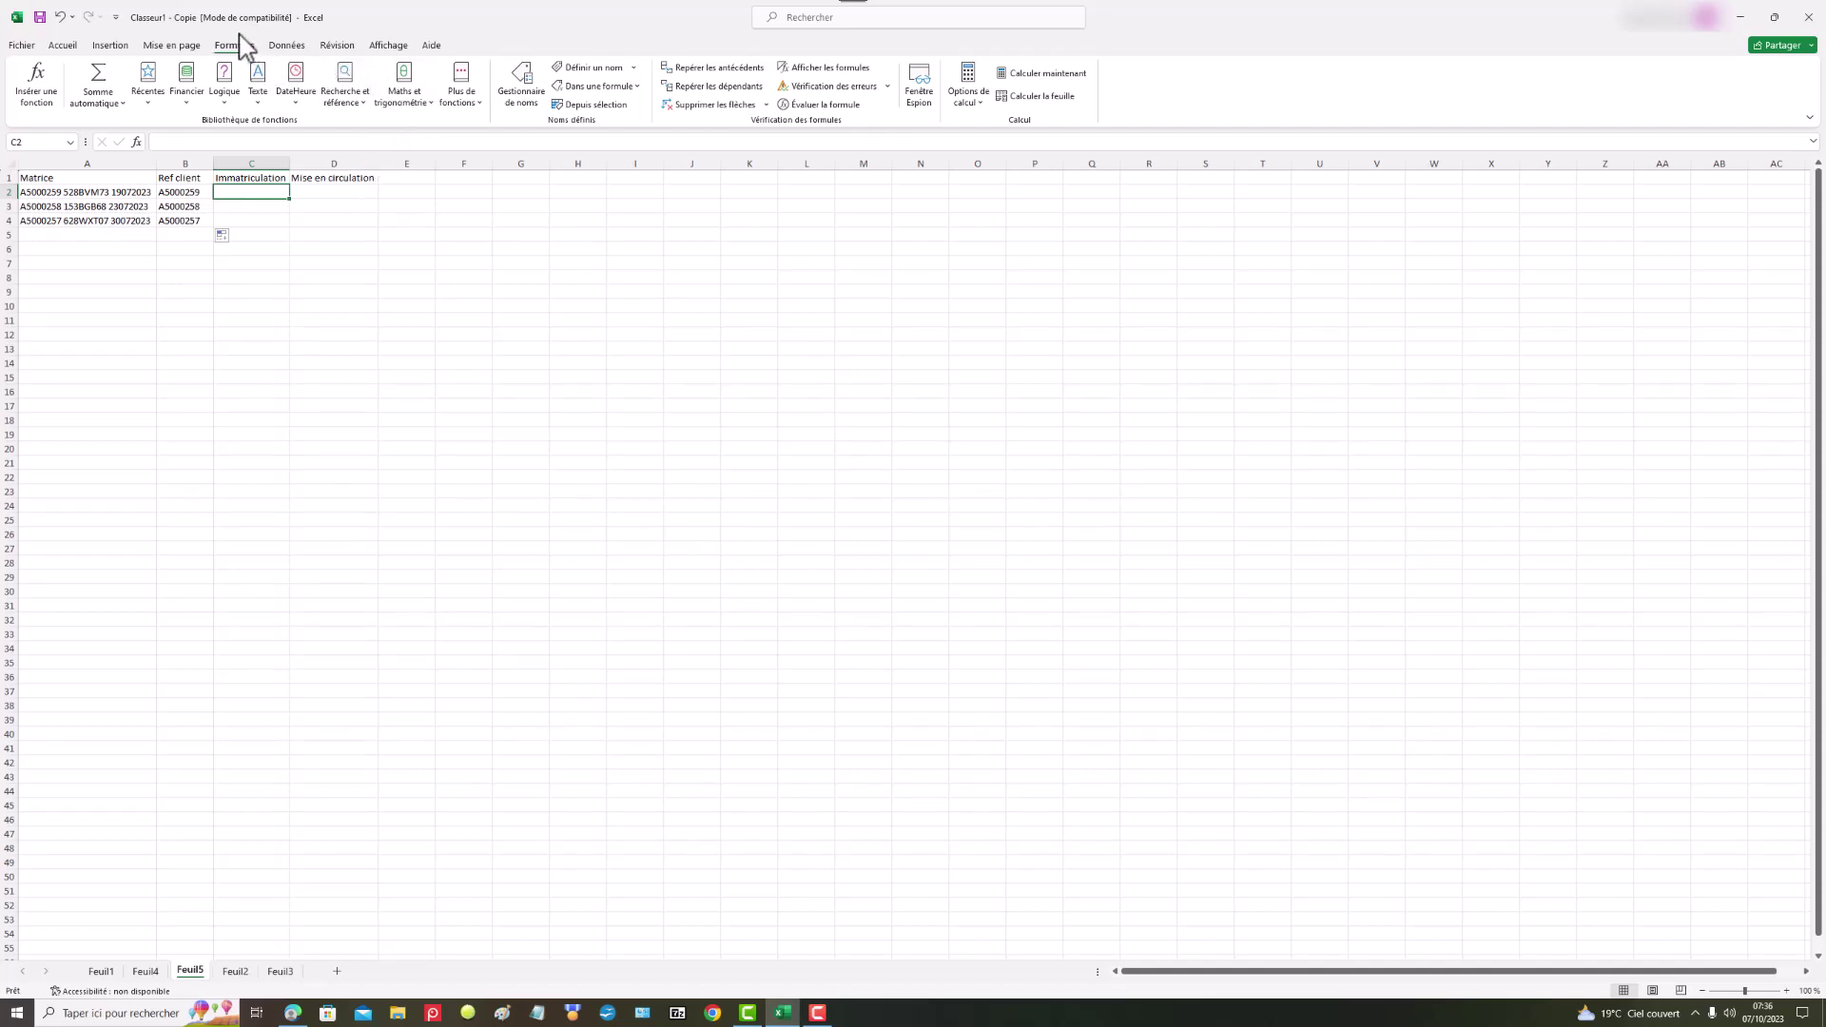
left_click(259, 90)
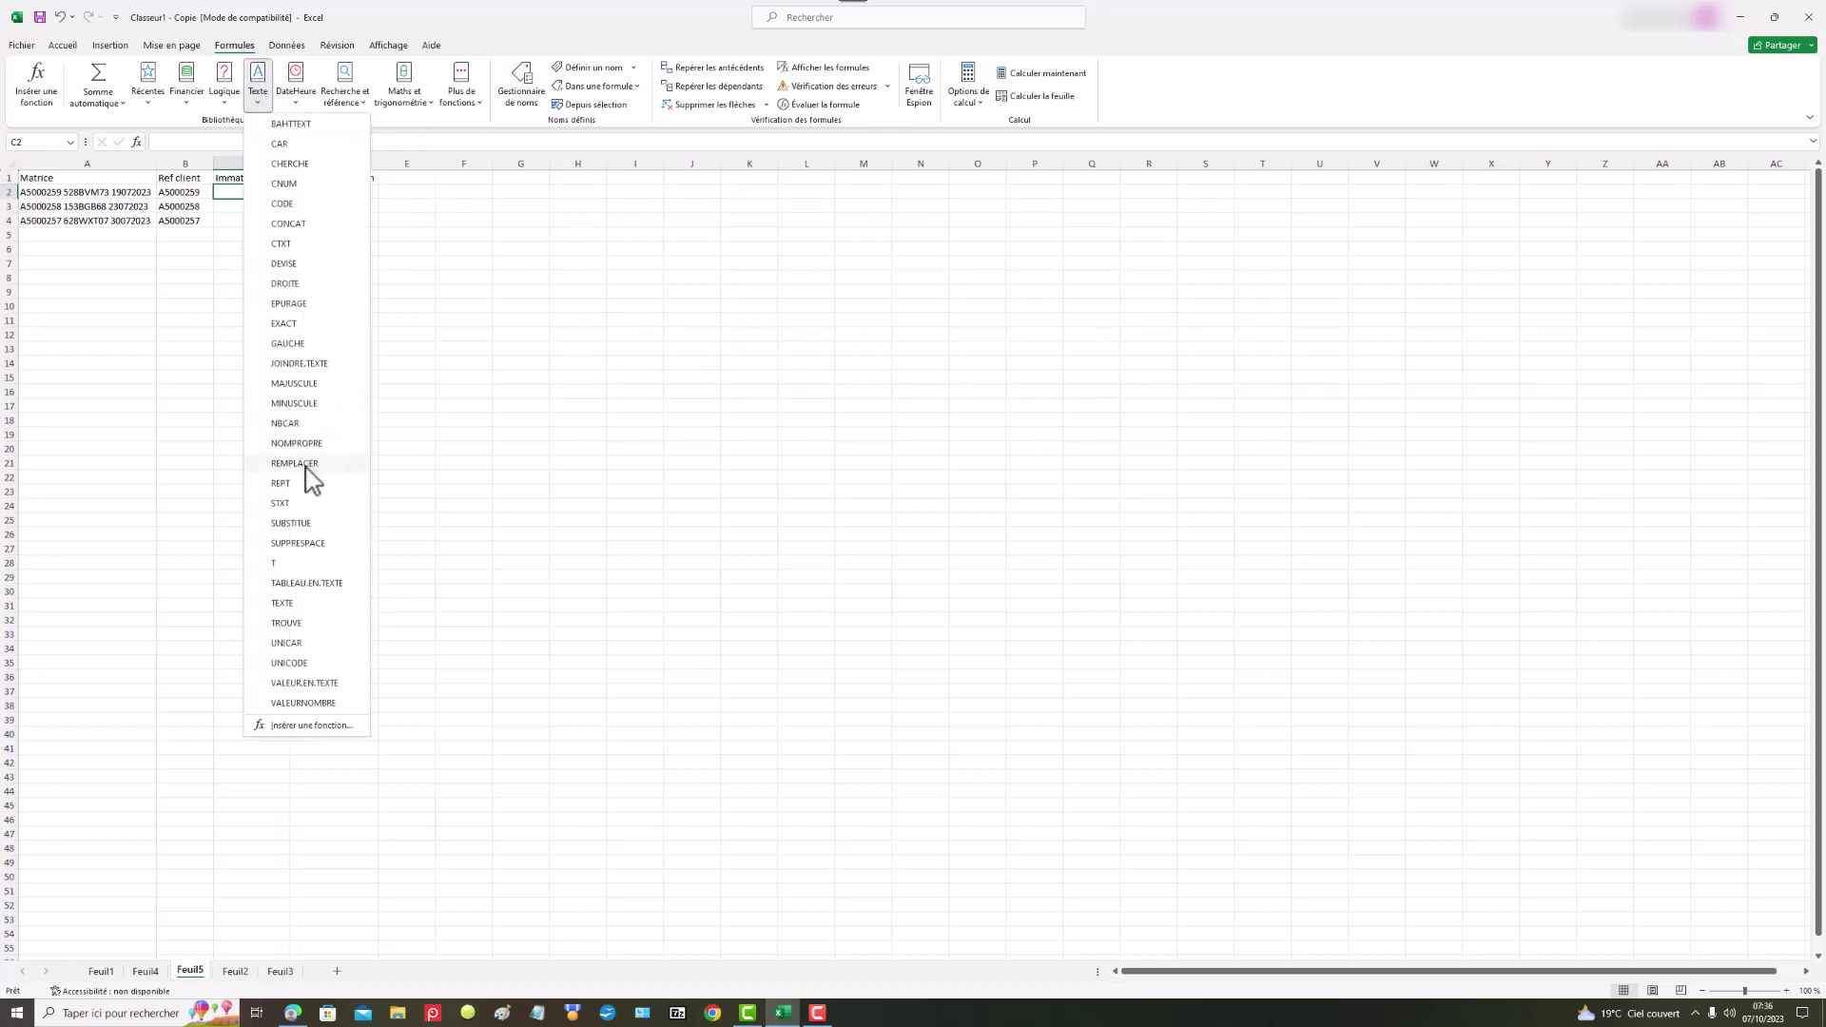
left_click(288, 504)
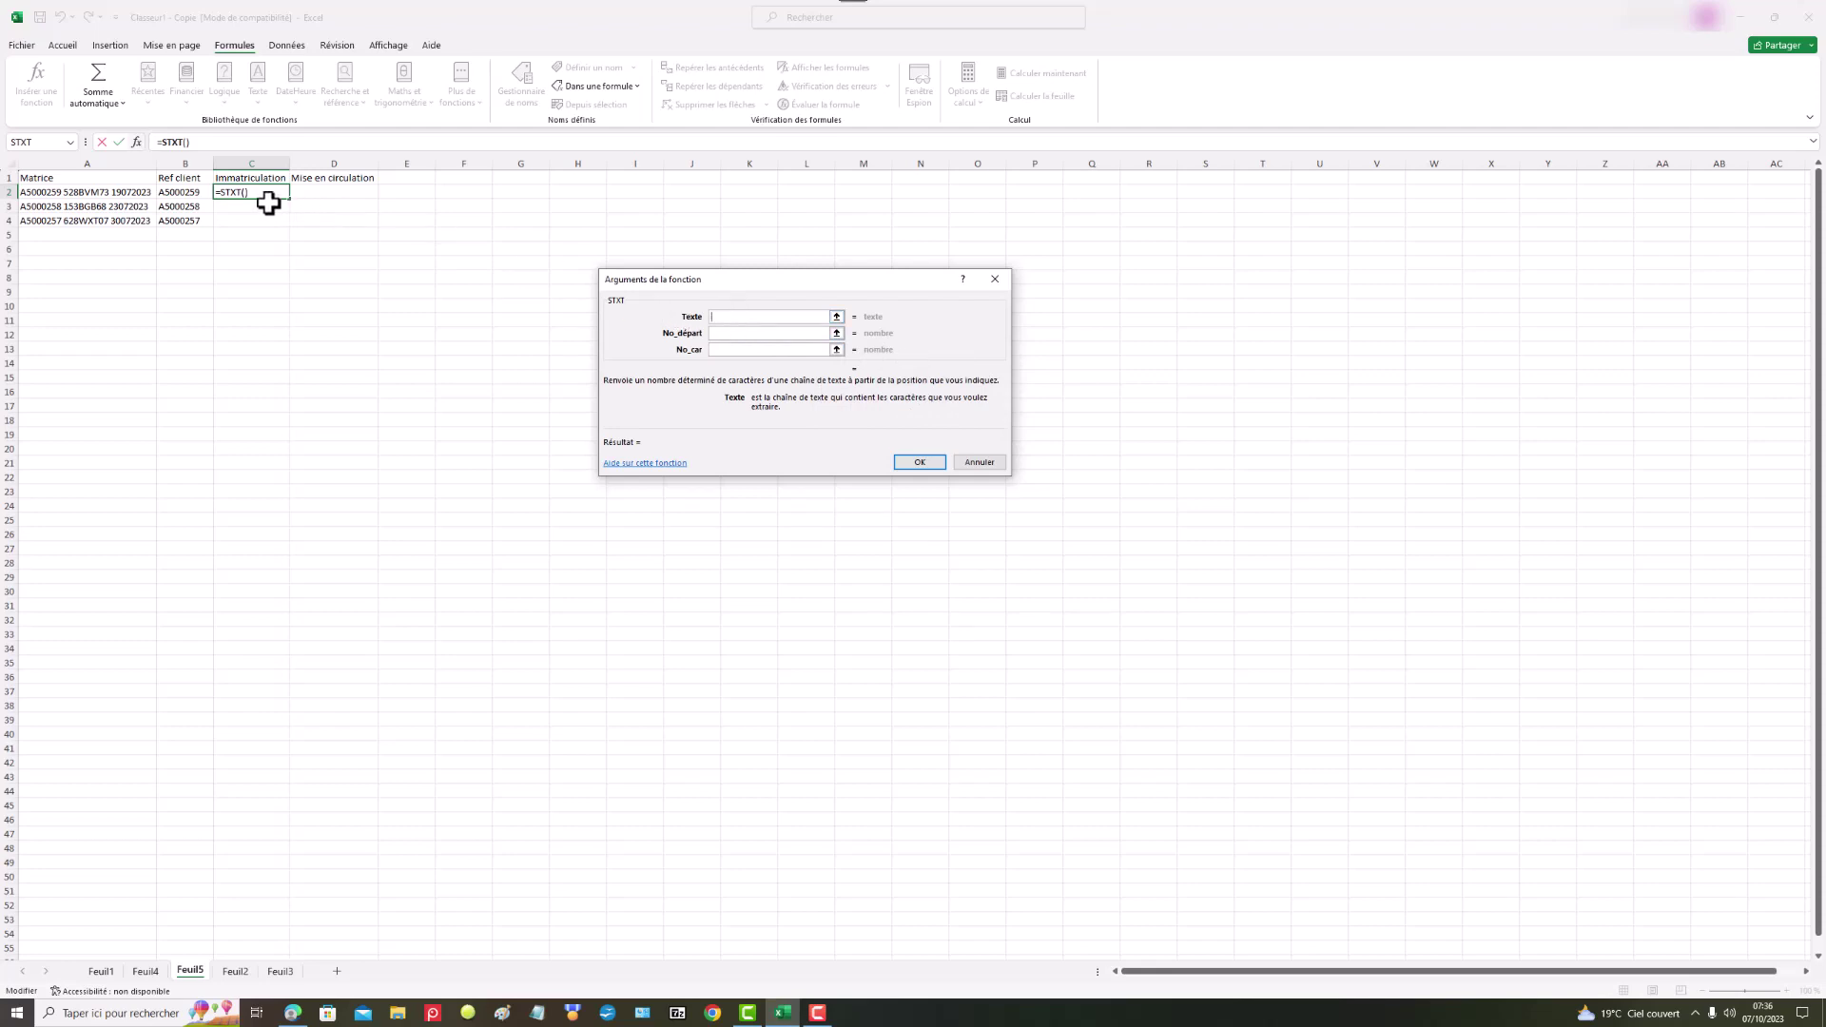
left_click(84, 194)
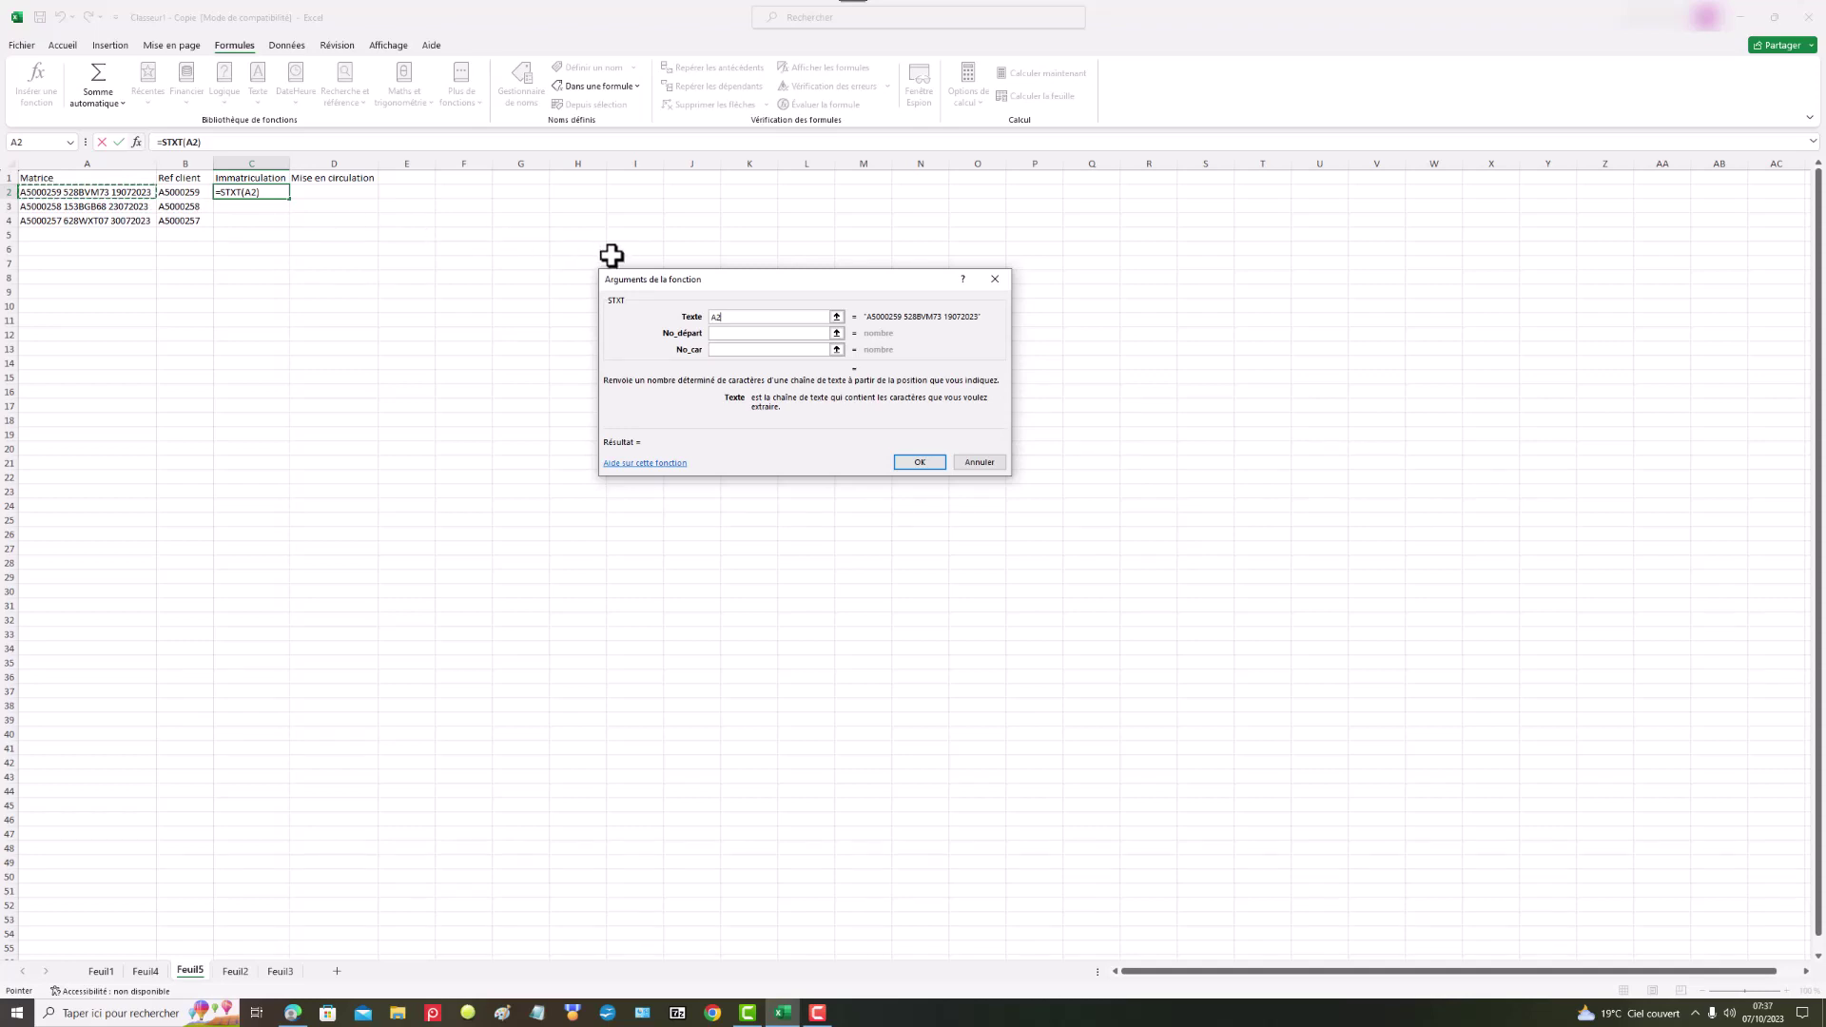
left_click(716, 334)
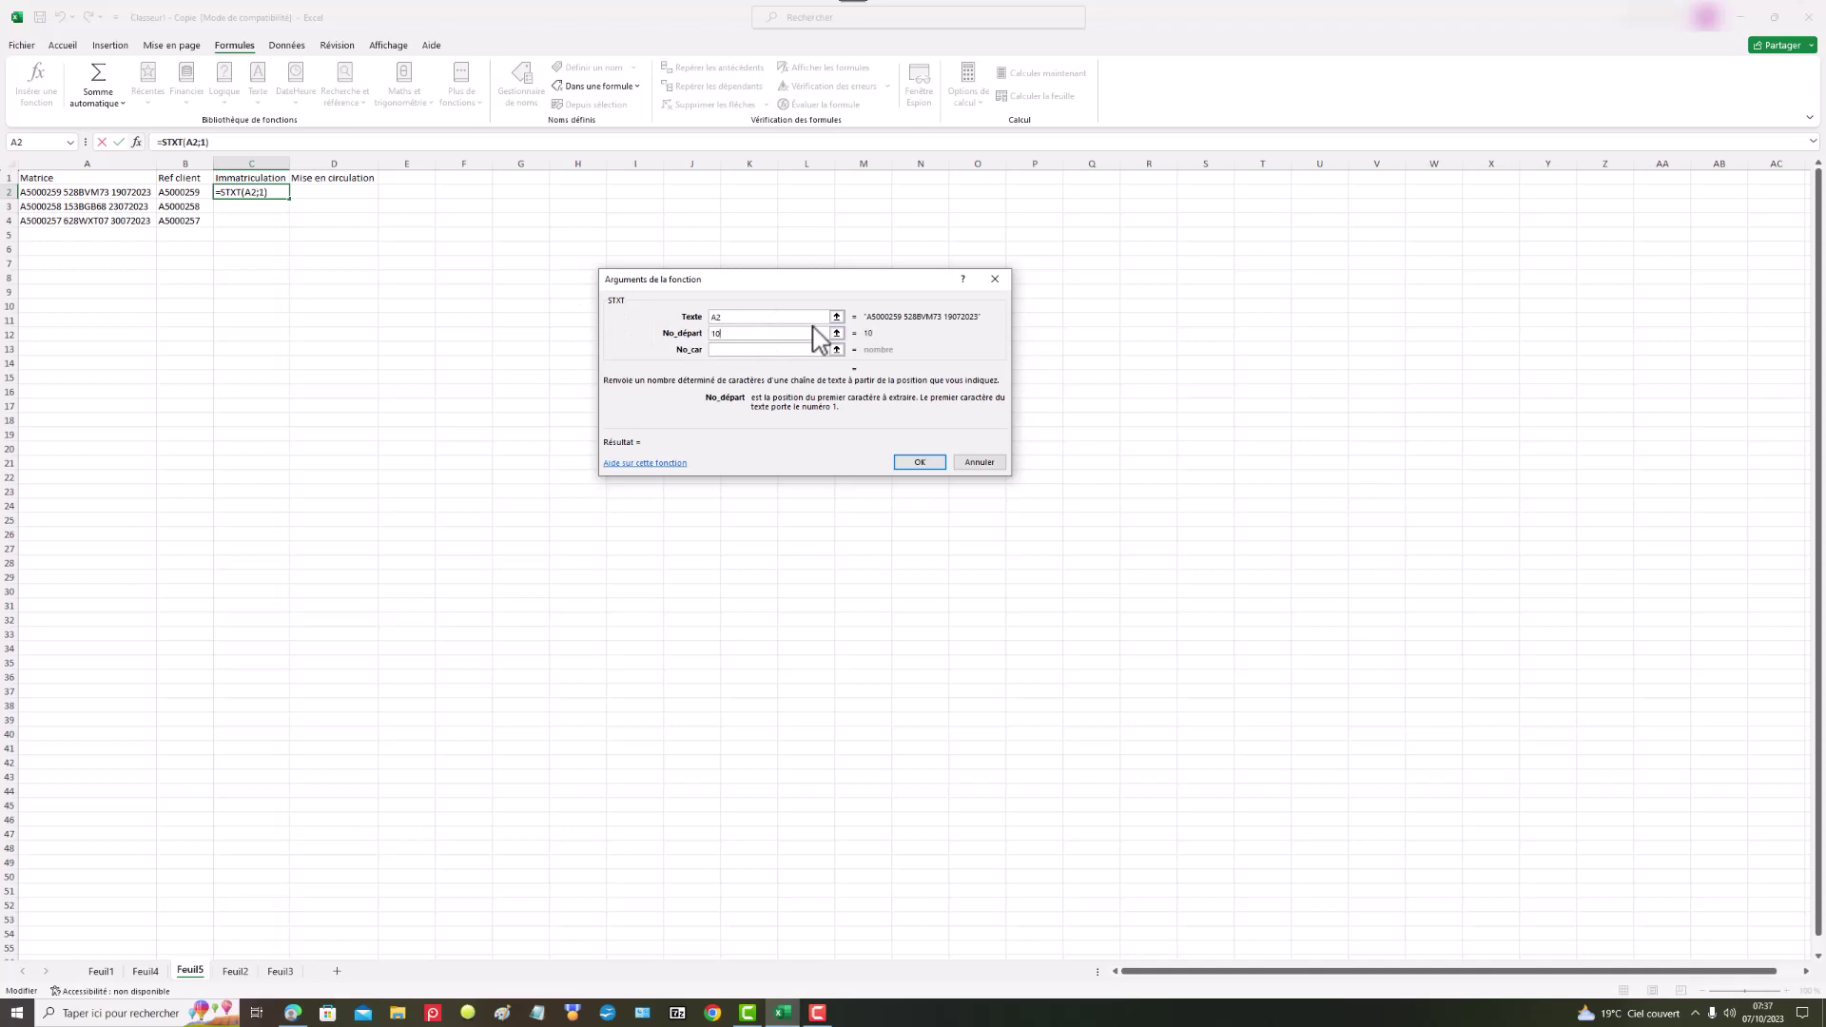
left_click(733, 350)
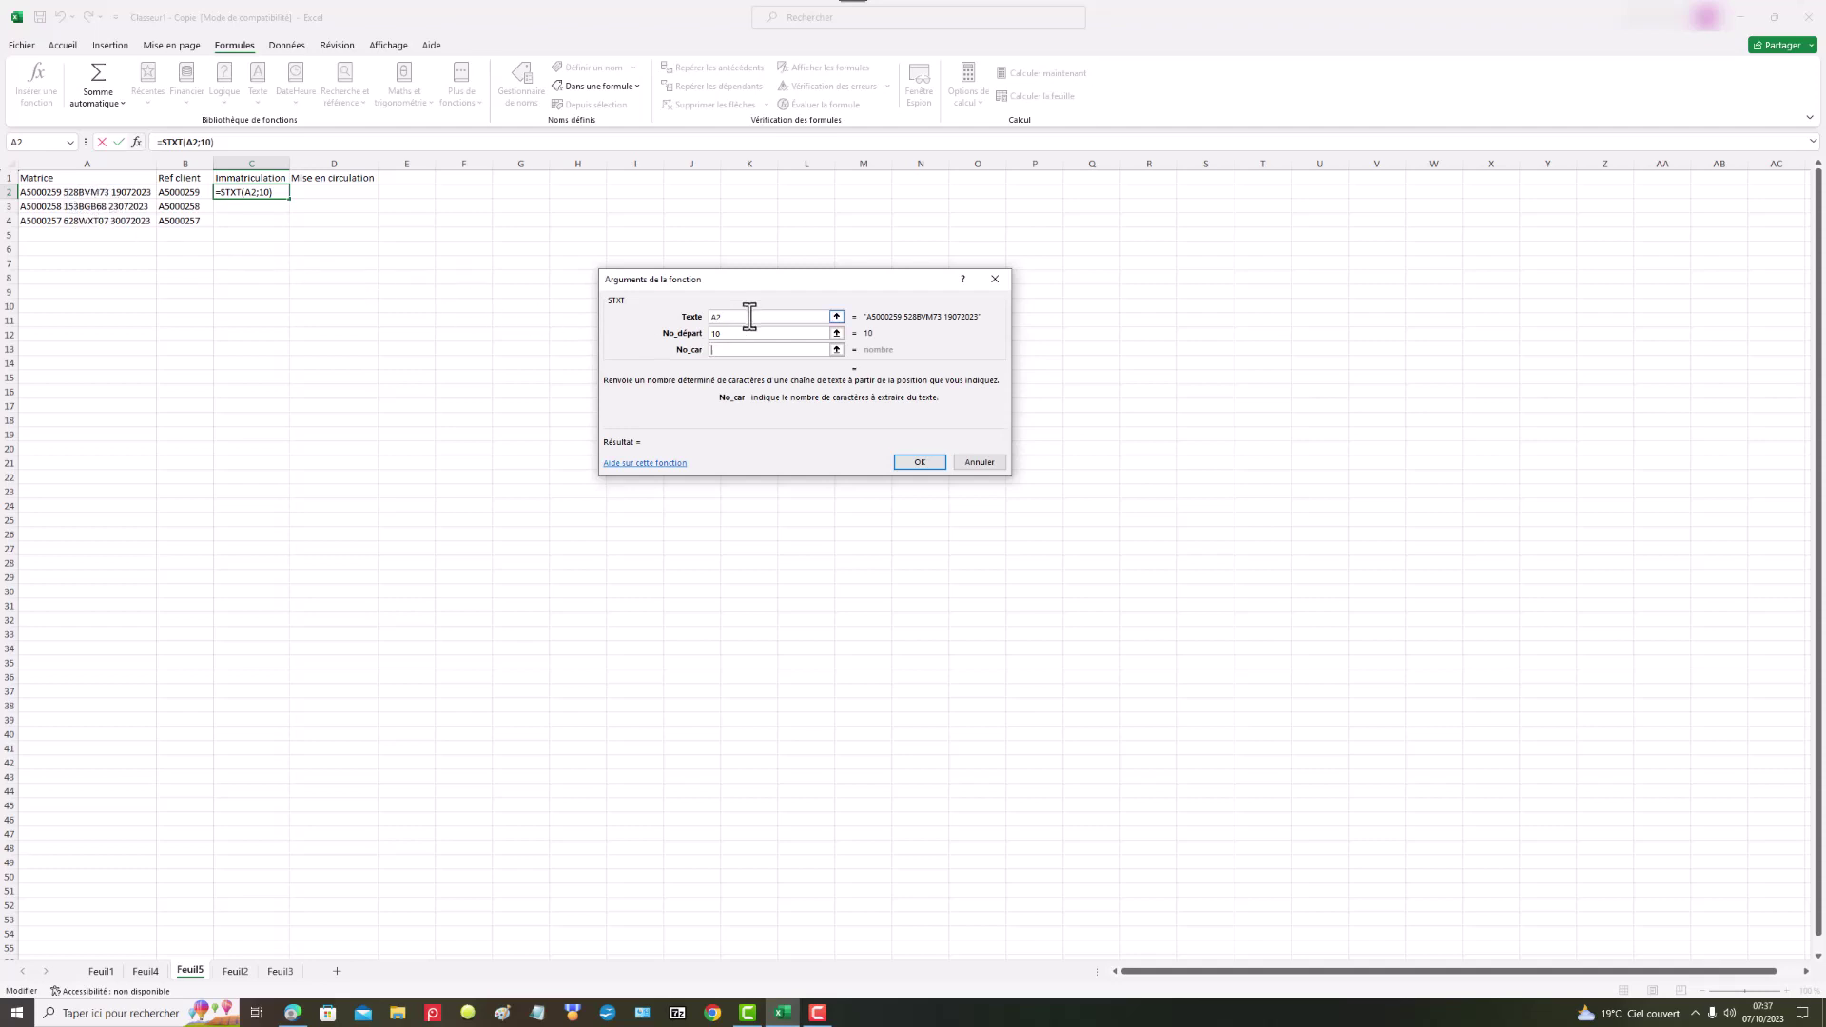
type("8")
left_click(920, 463)
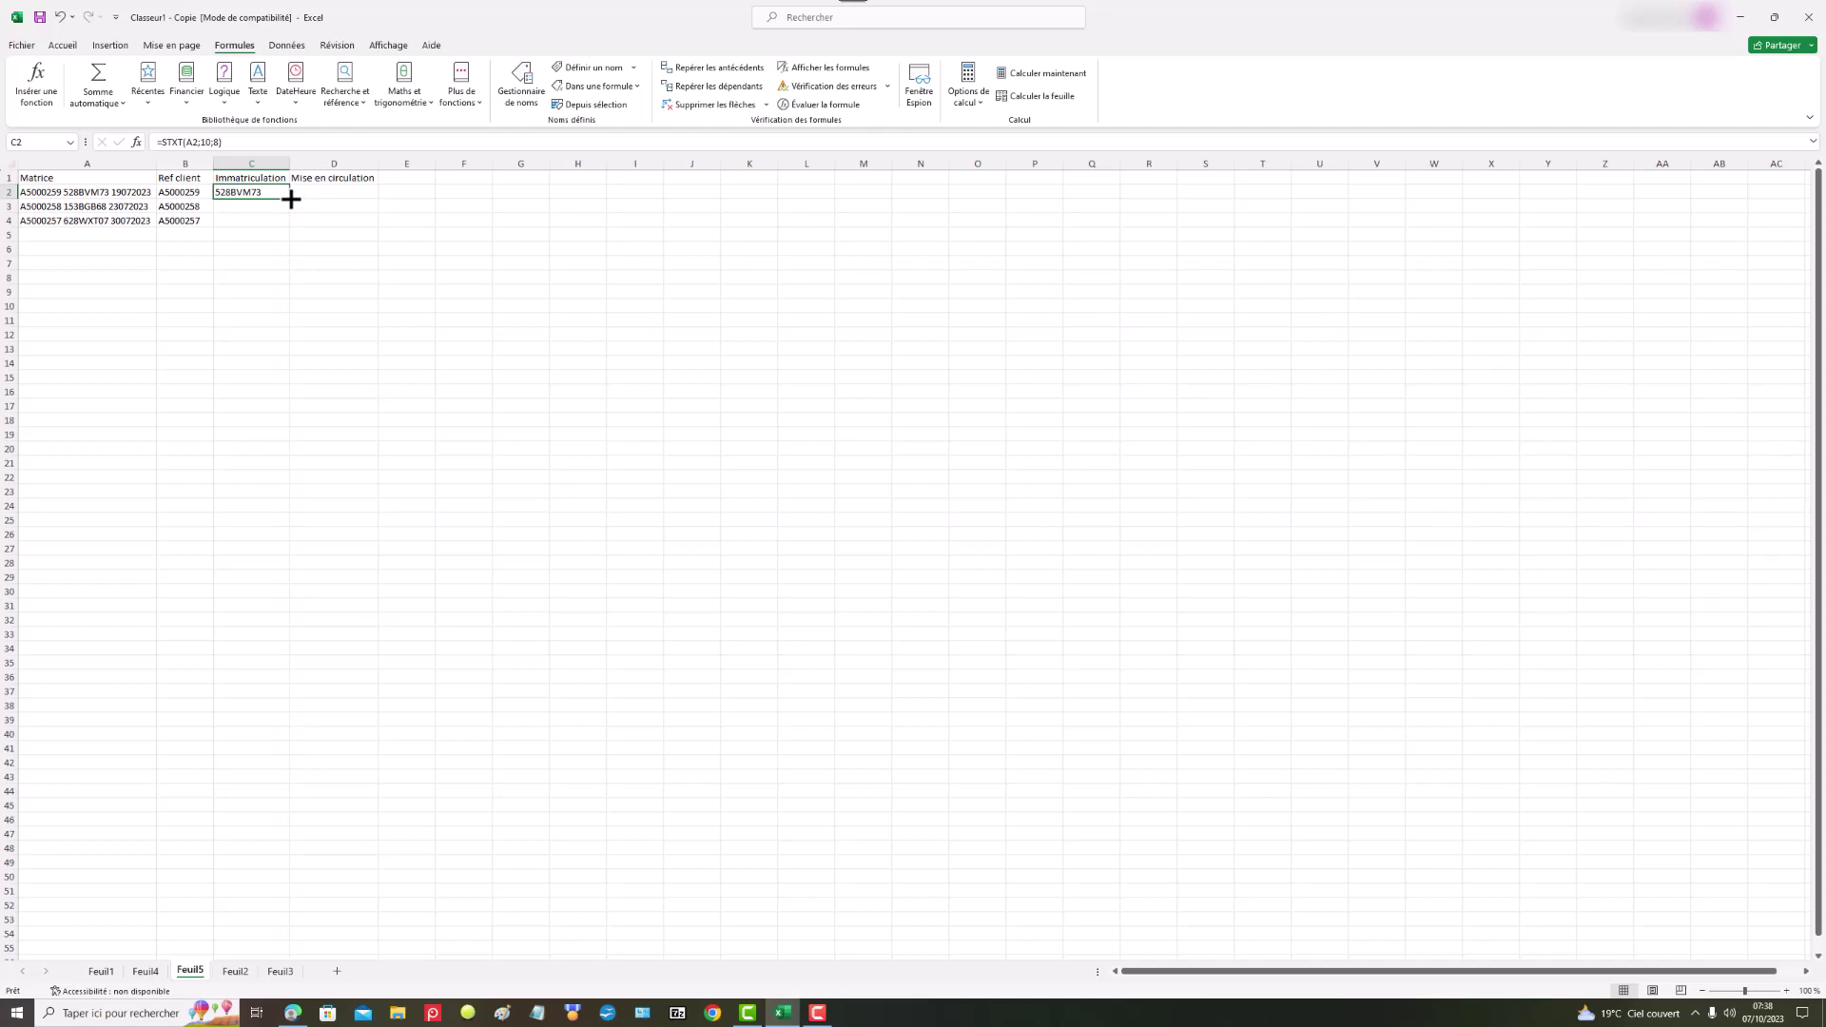
left_click_drag(291, 197, 288, 226)
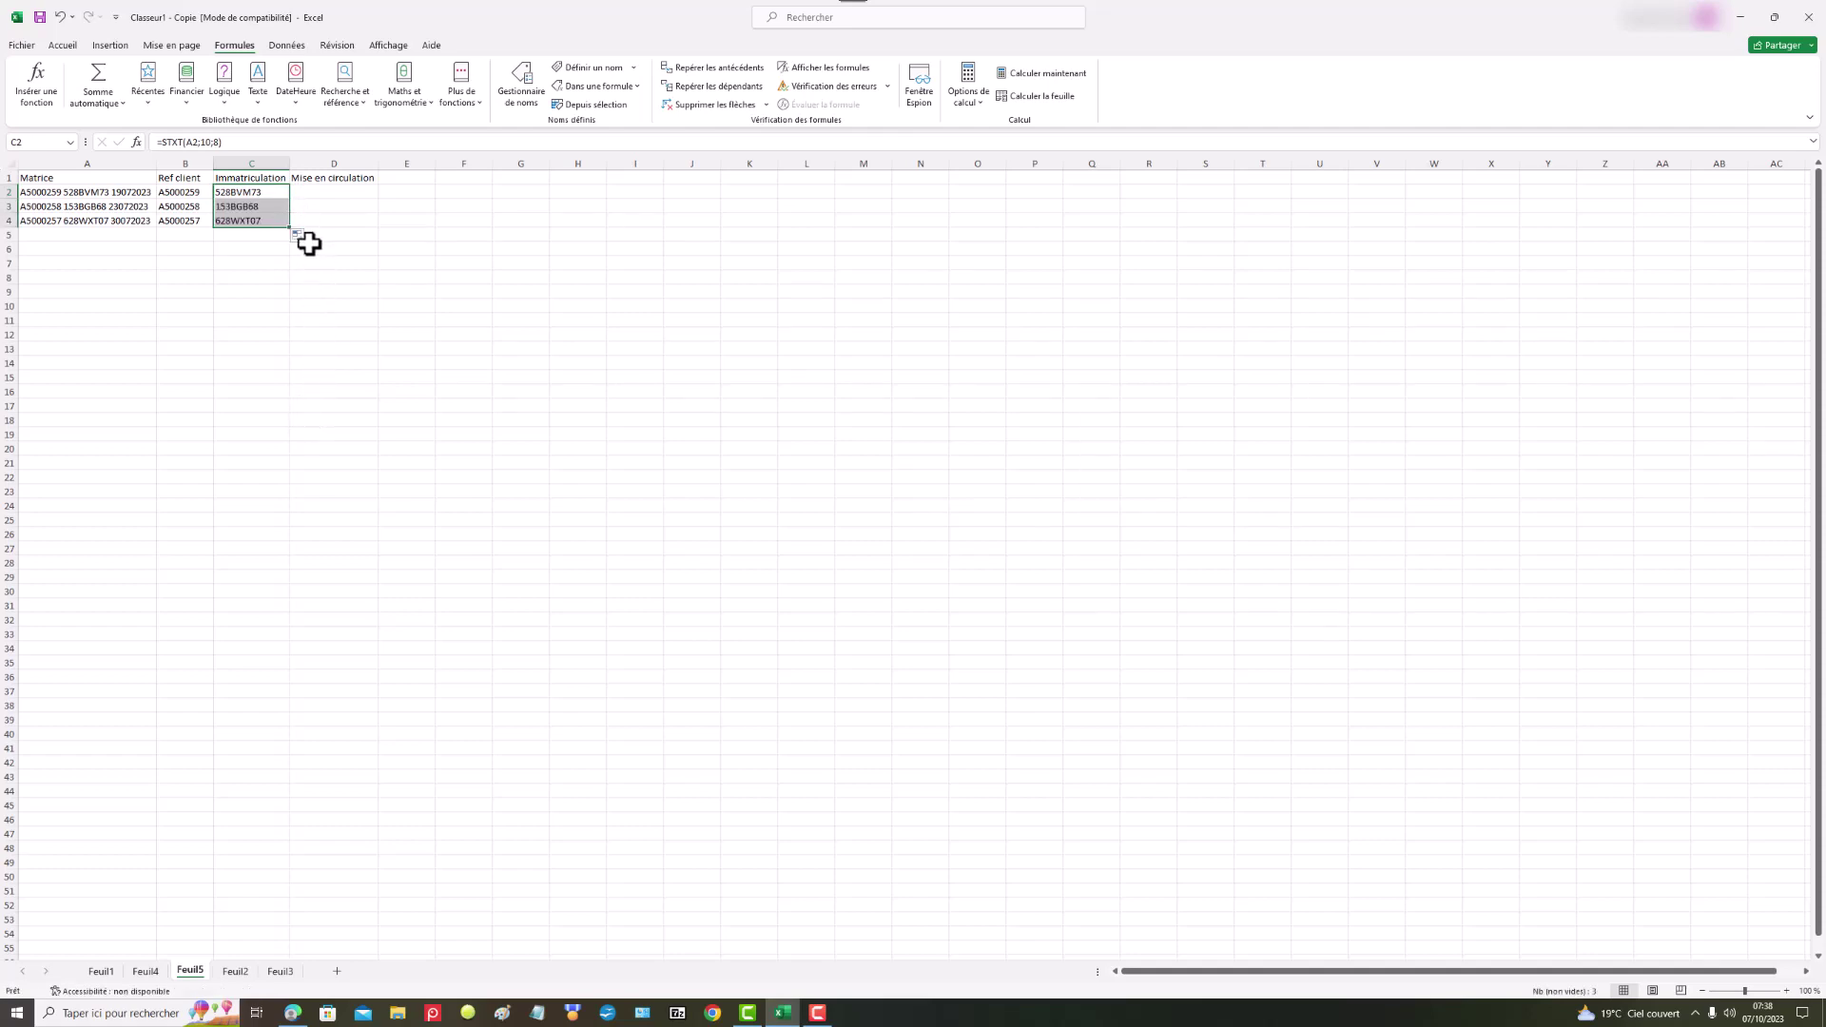
Insert a GAUCHE function in D2 with A2 as the text and 8+D2 as the number of characters.
left_click(315, 194)
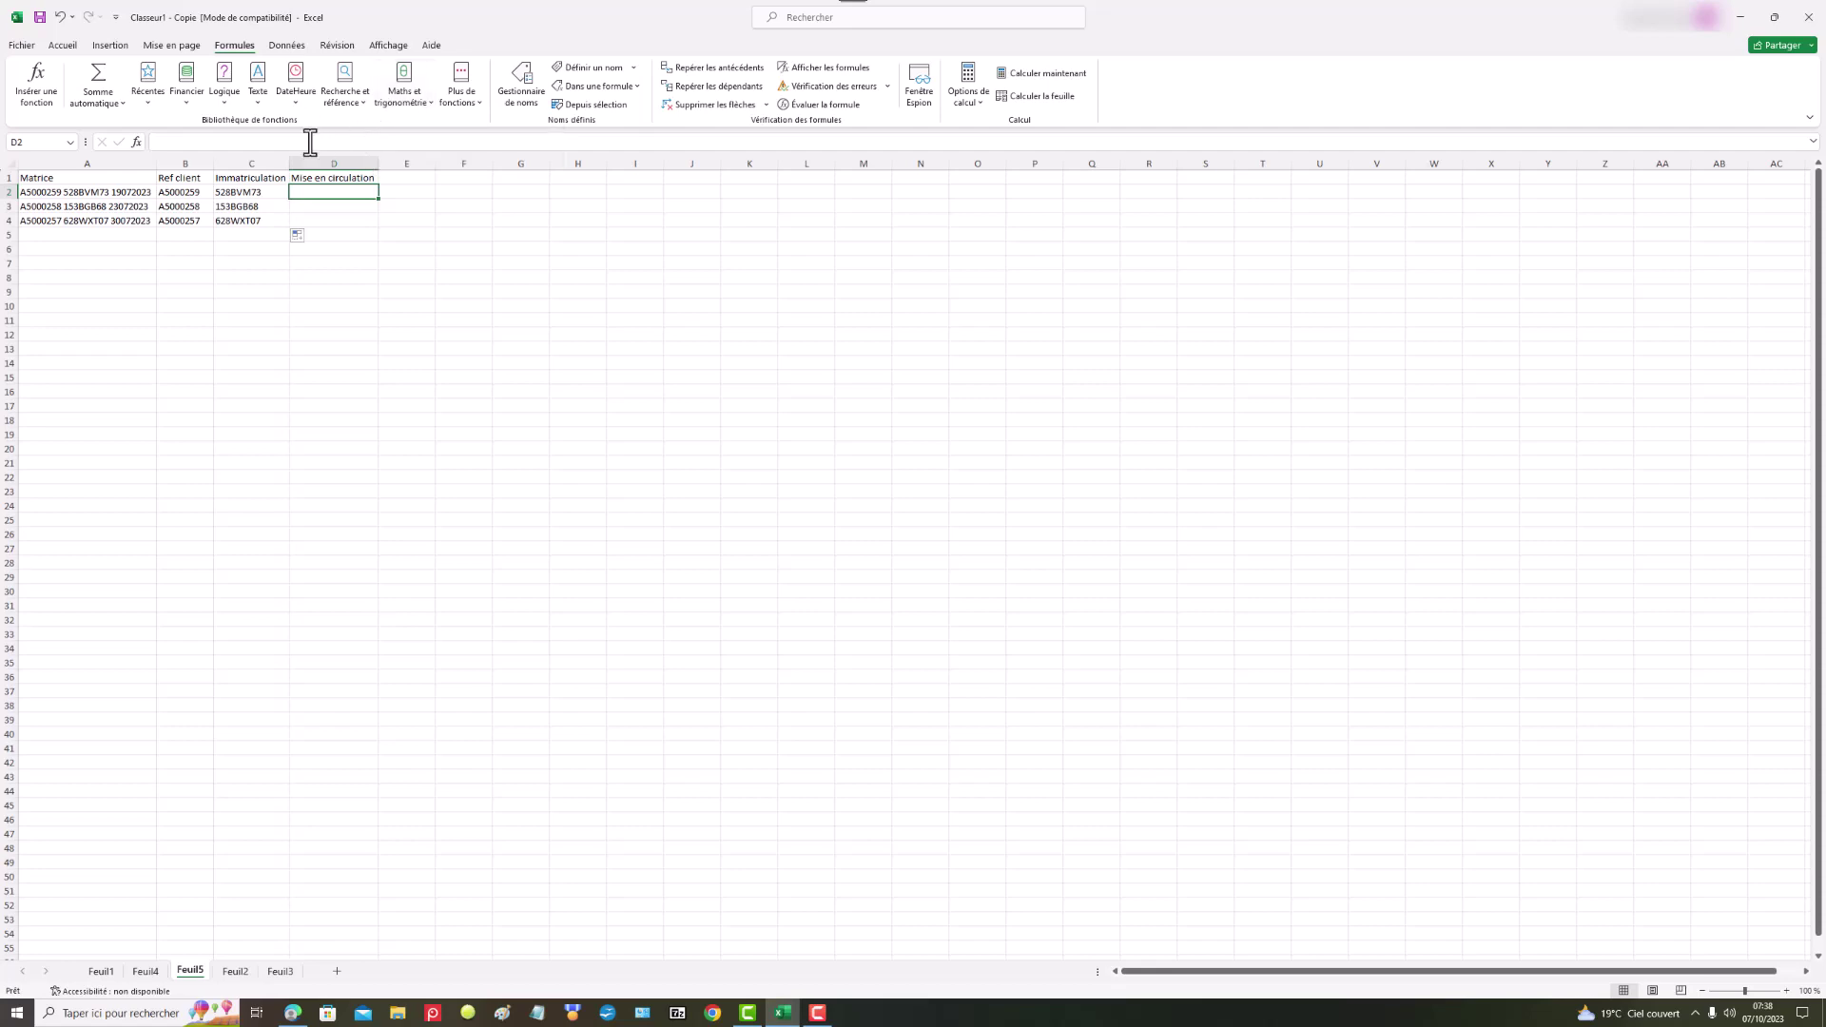
left_click(259, 95)
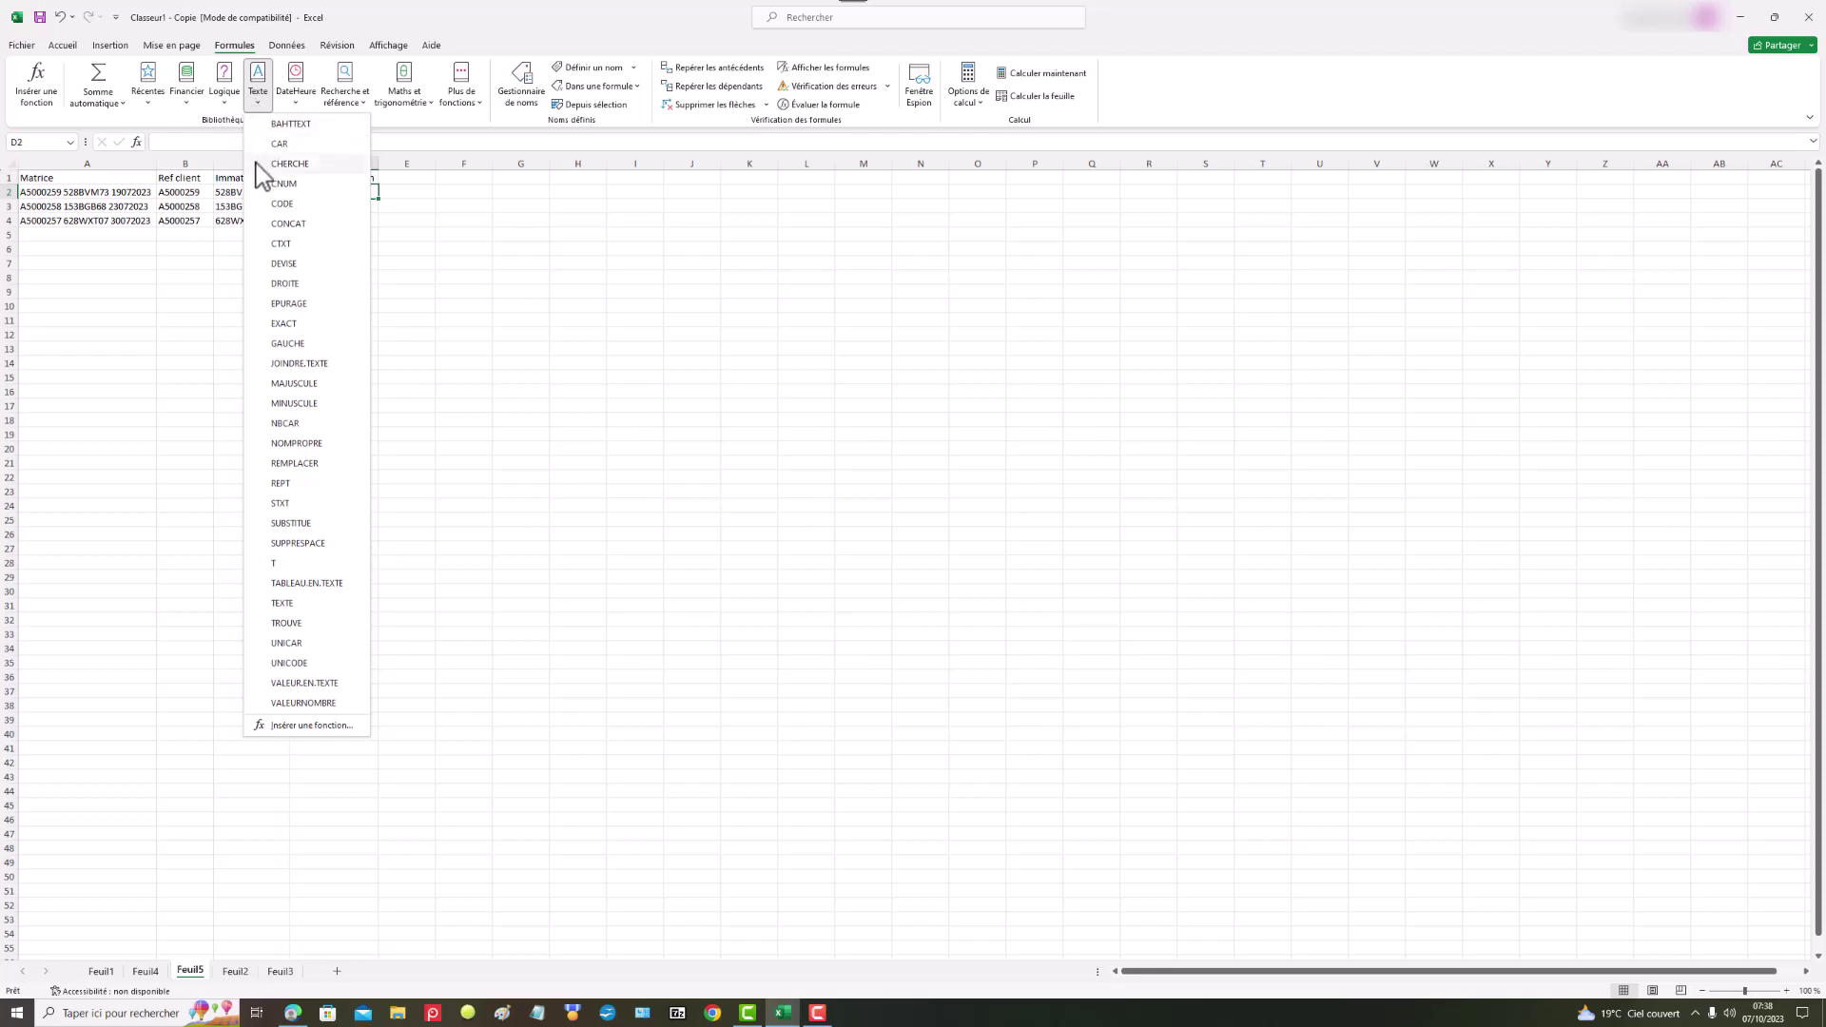
left_click(313, 343)
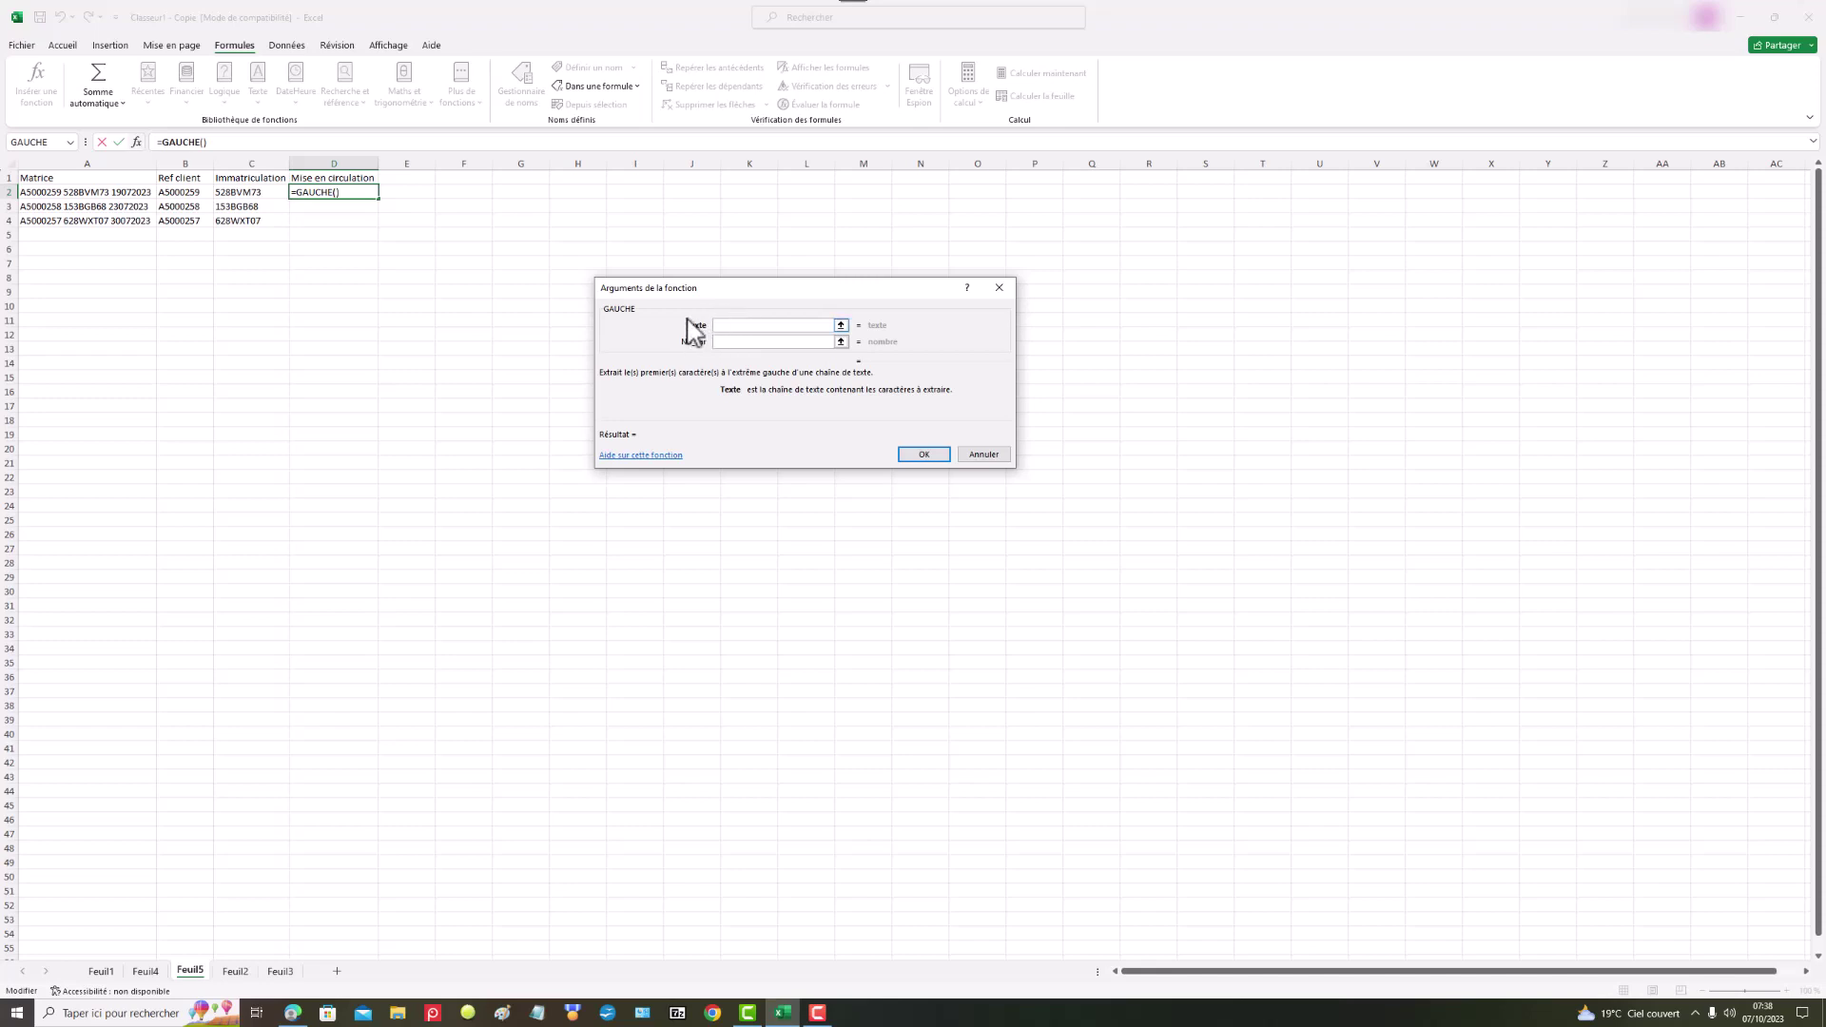
left_click(45, 193)
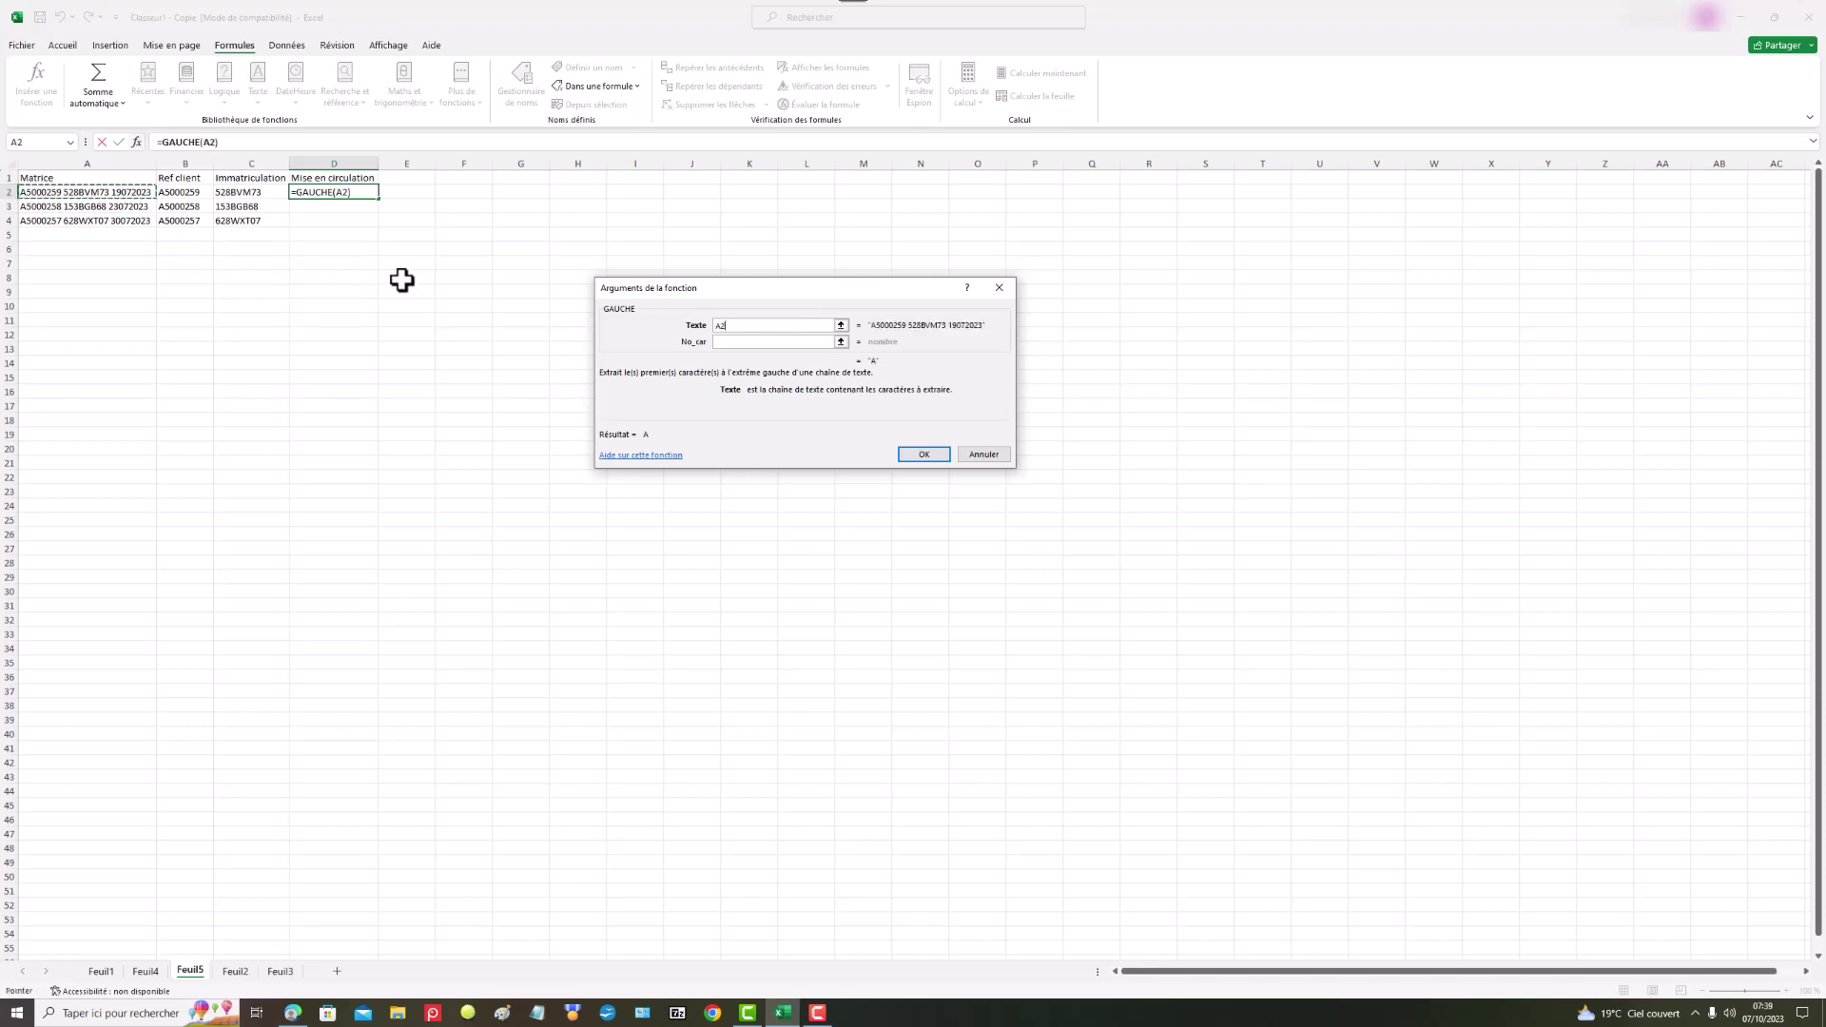
left_click(726, 342)
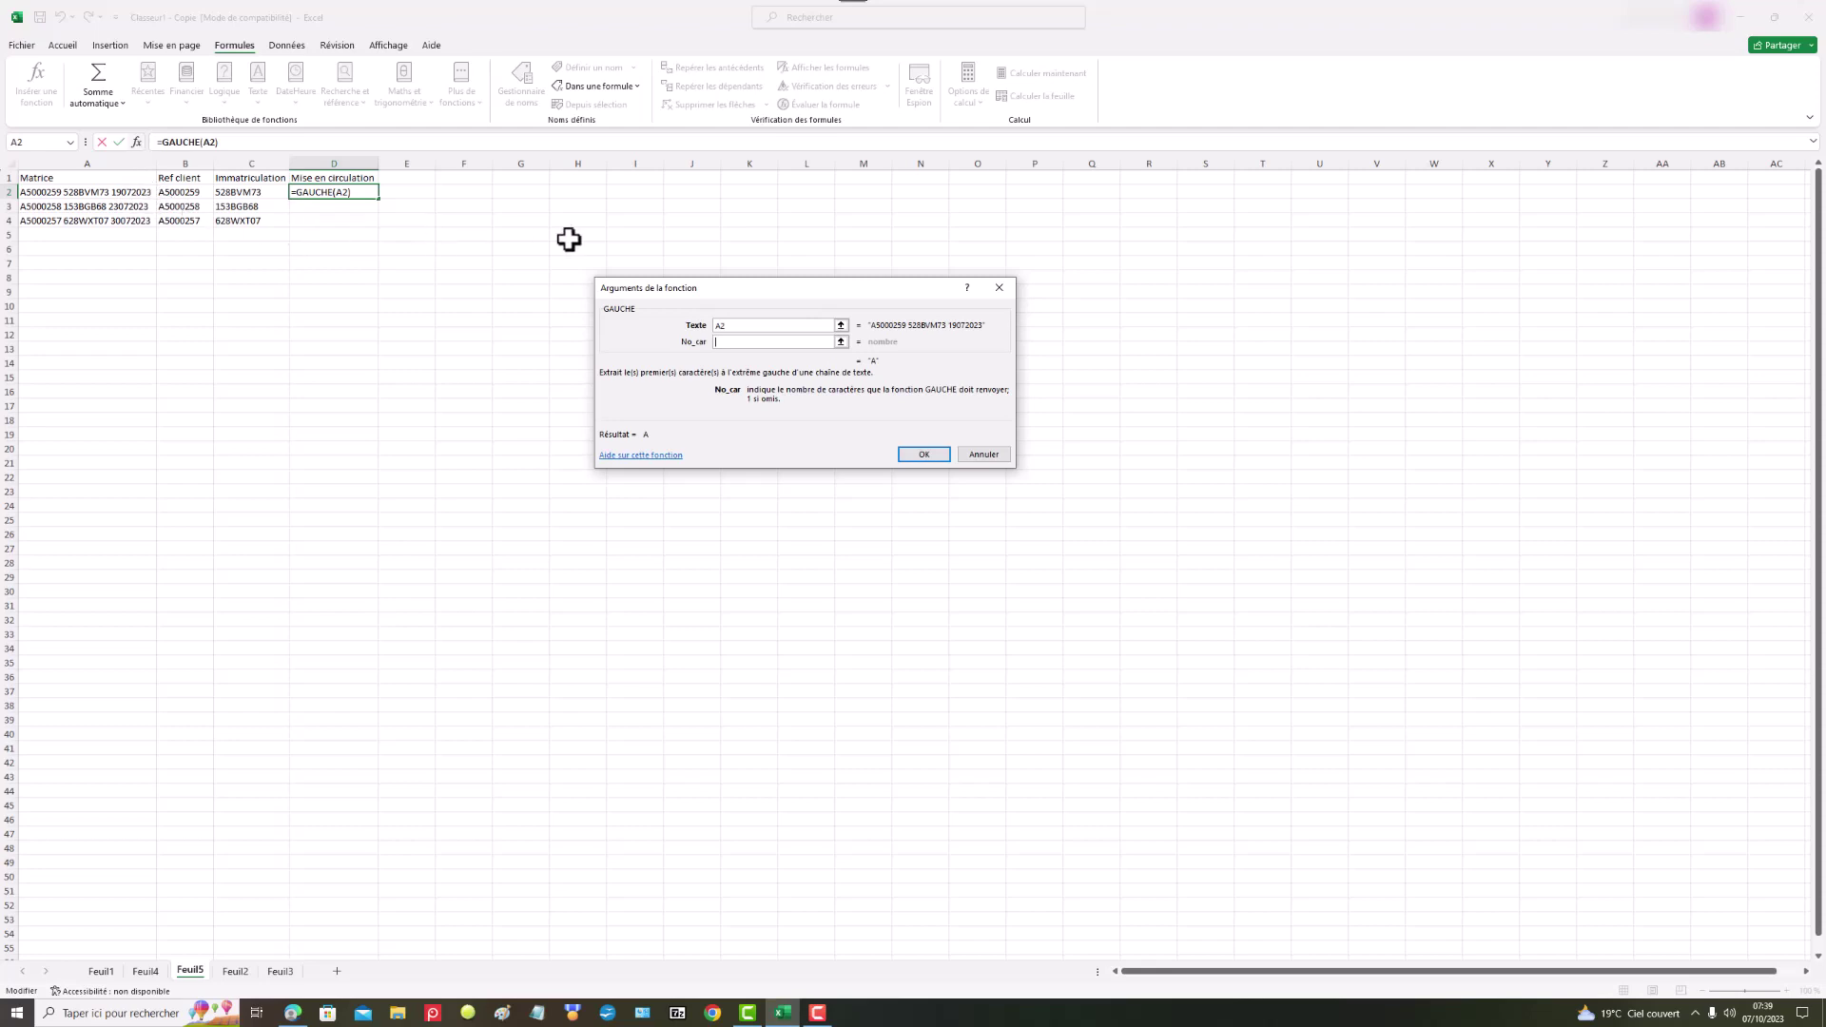
type("8")
type("+D2")
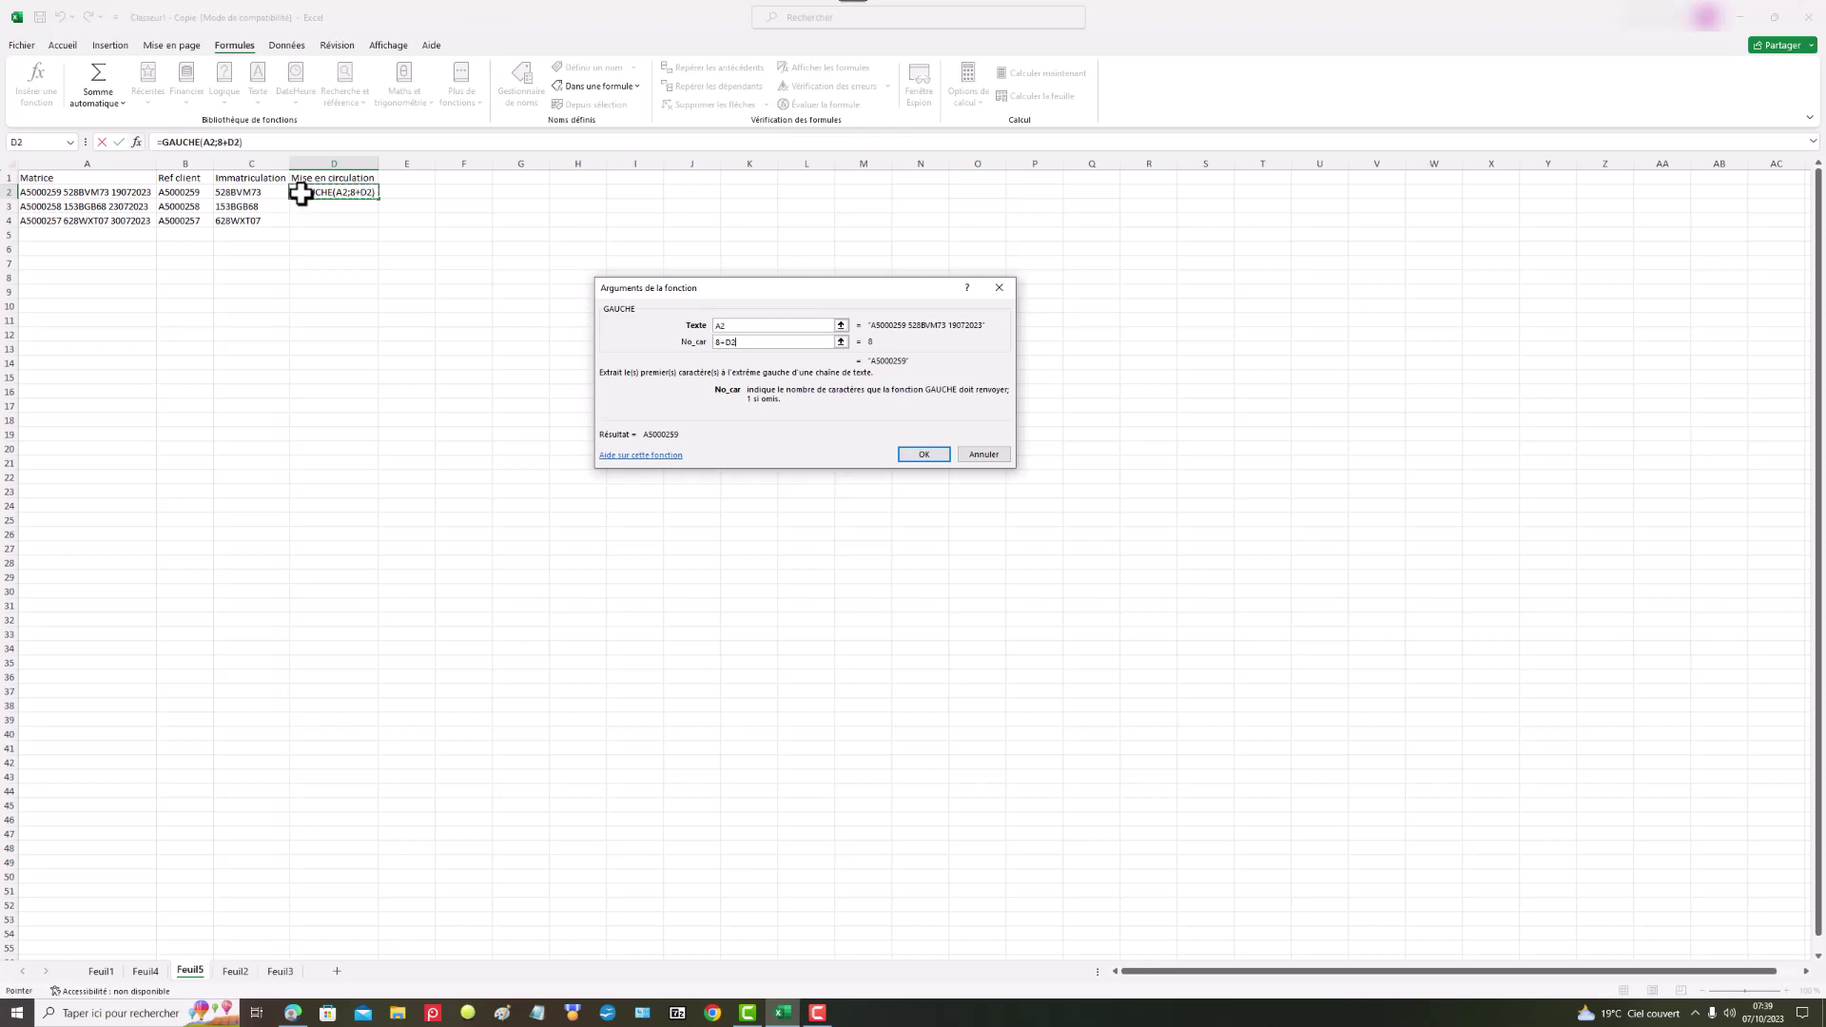
left_click(314, 195)
Change the D2 formula to =DROITE(A2;8) and fill it down to D4.
left_click_drag(200, 144, 161, 144)
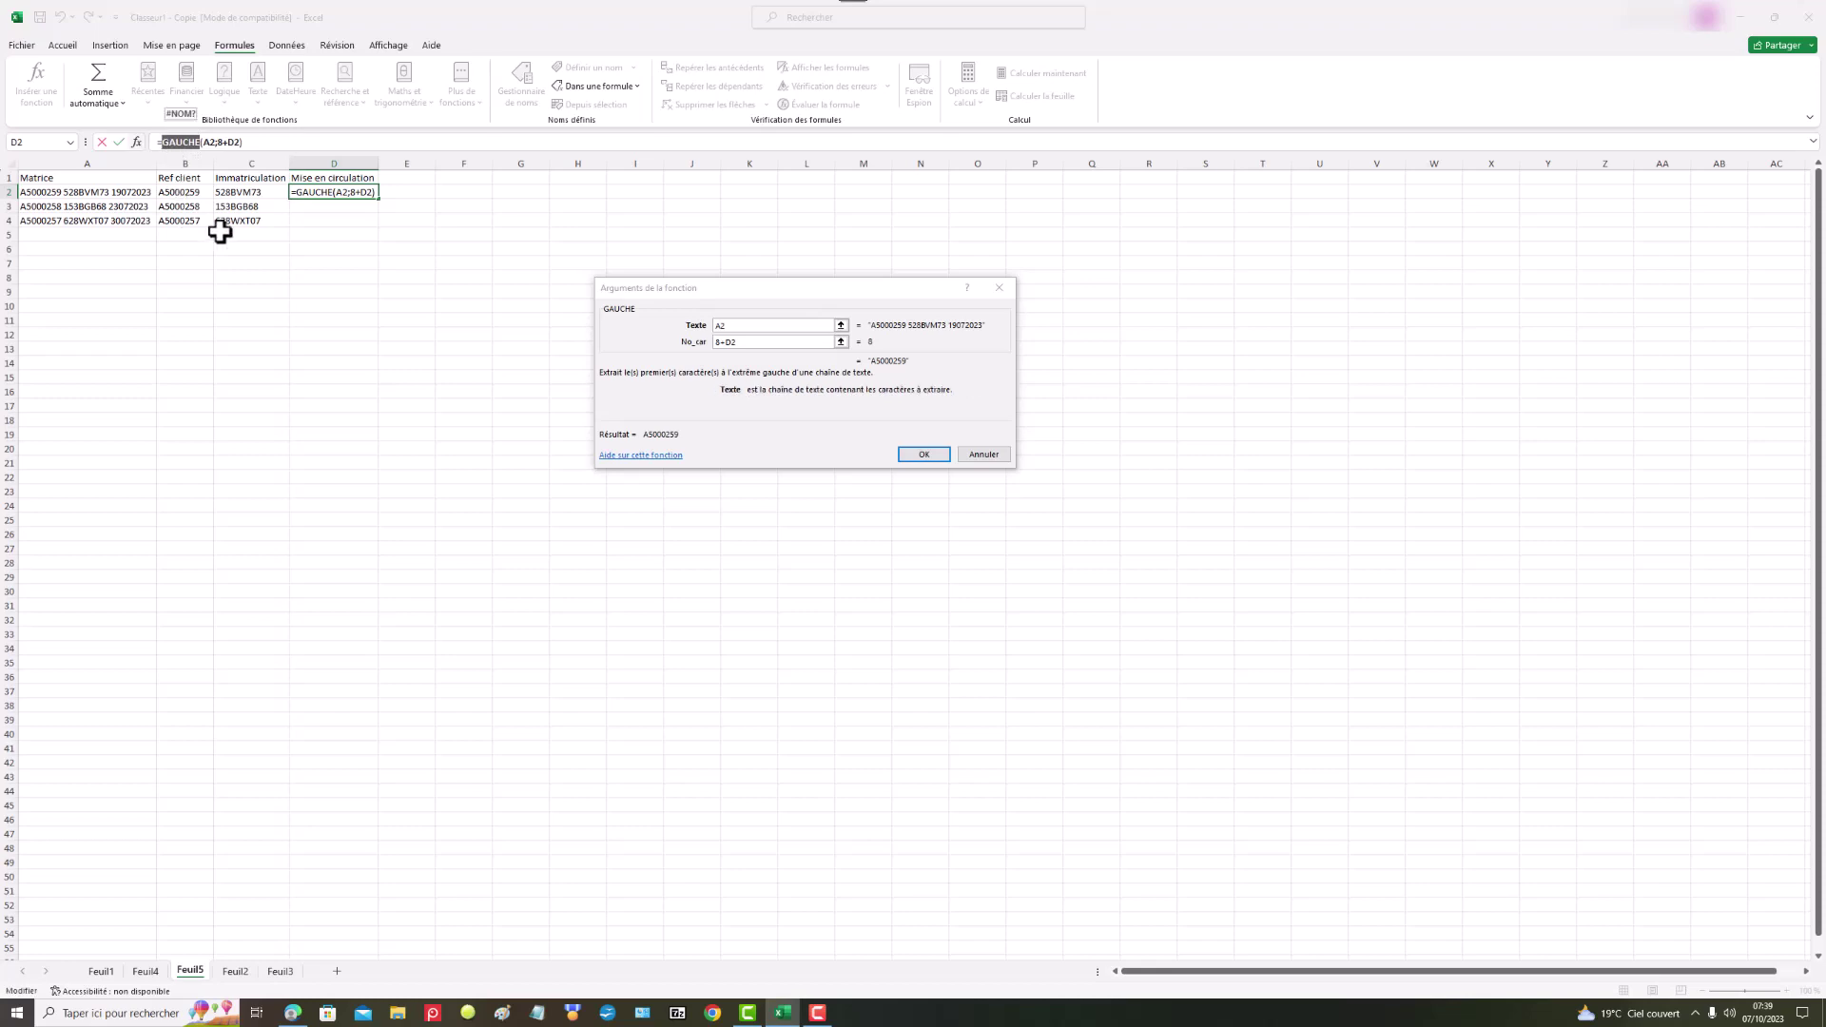
type("DR")
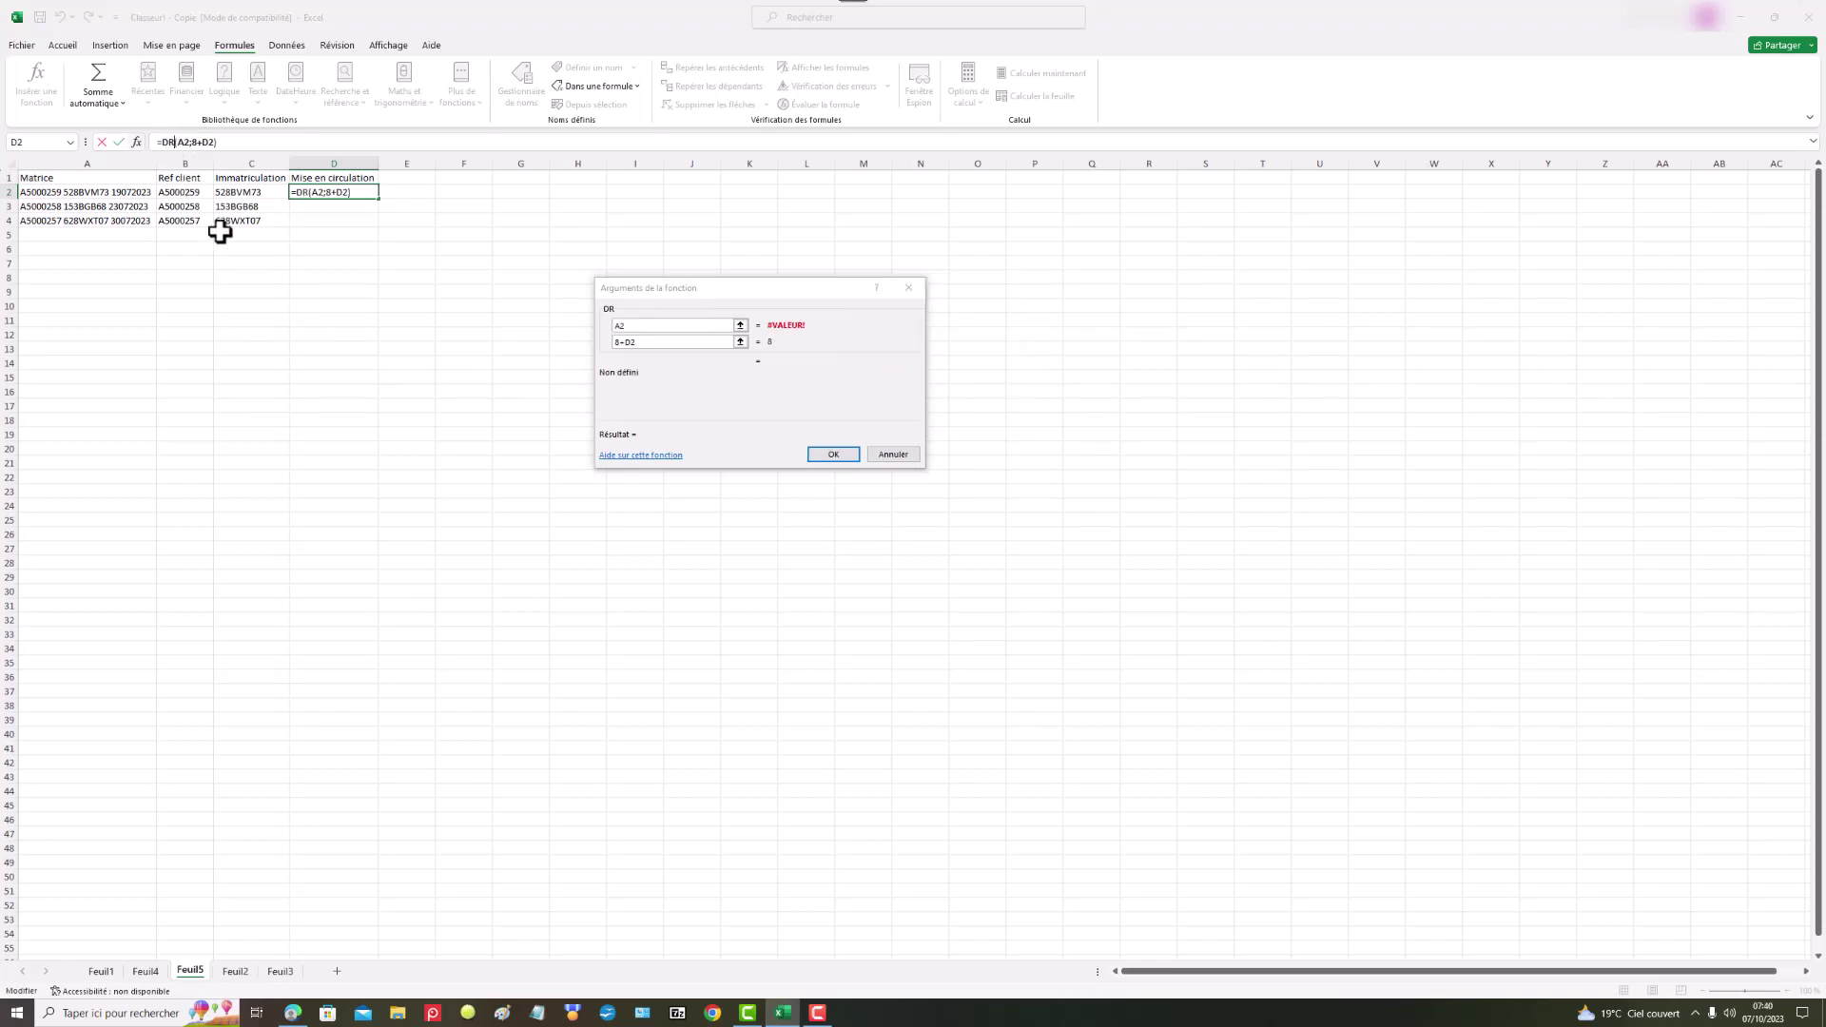
type("OITE")
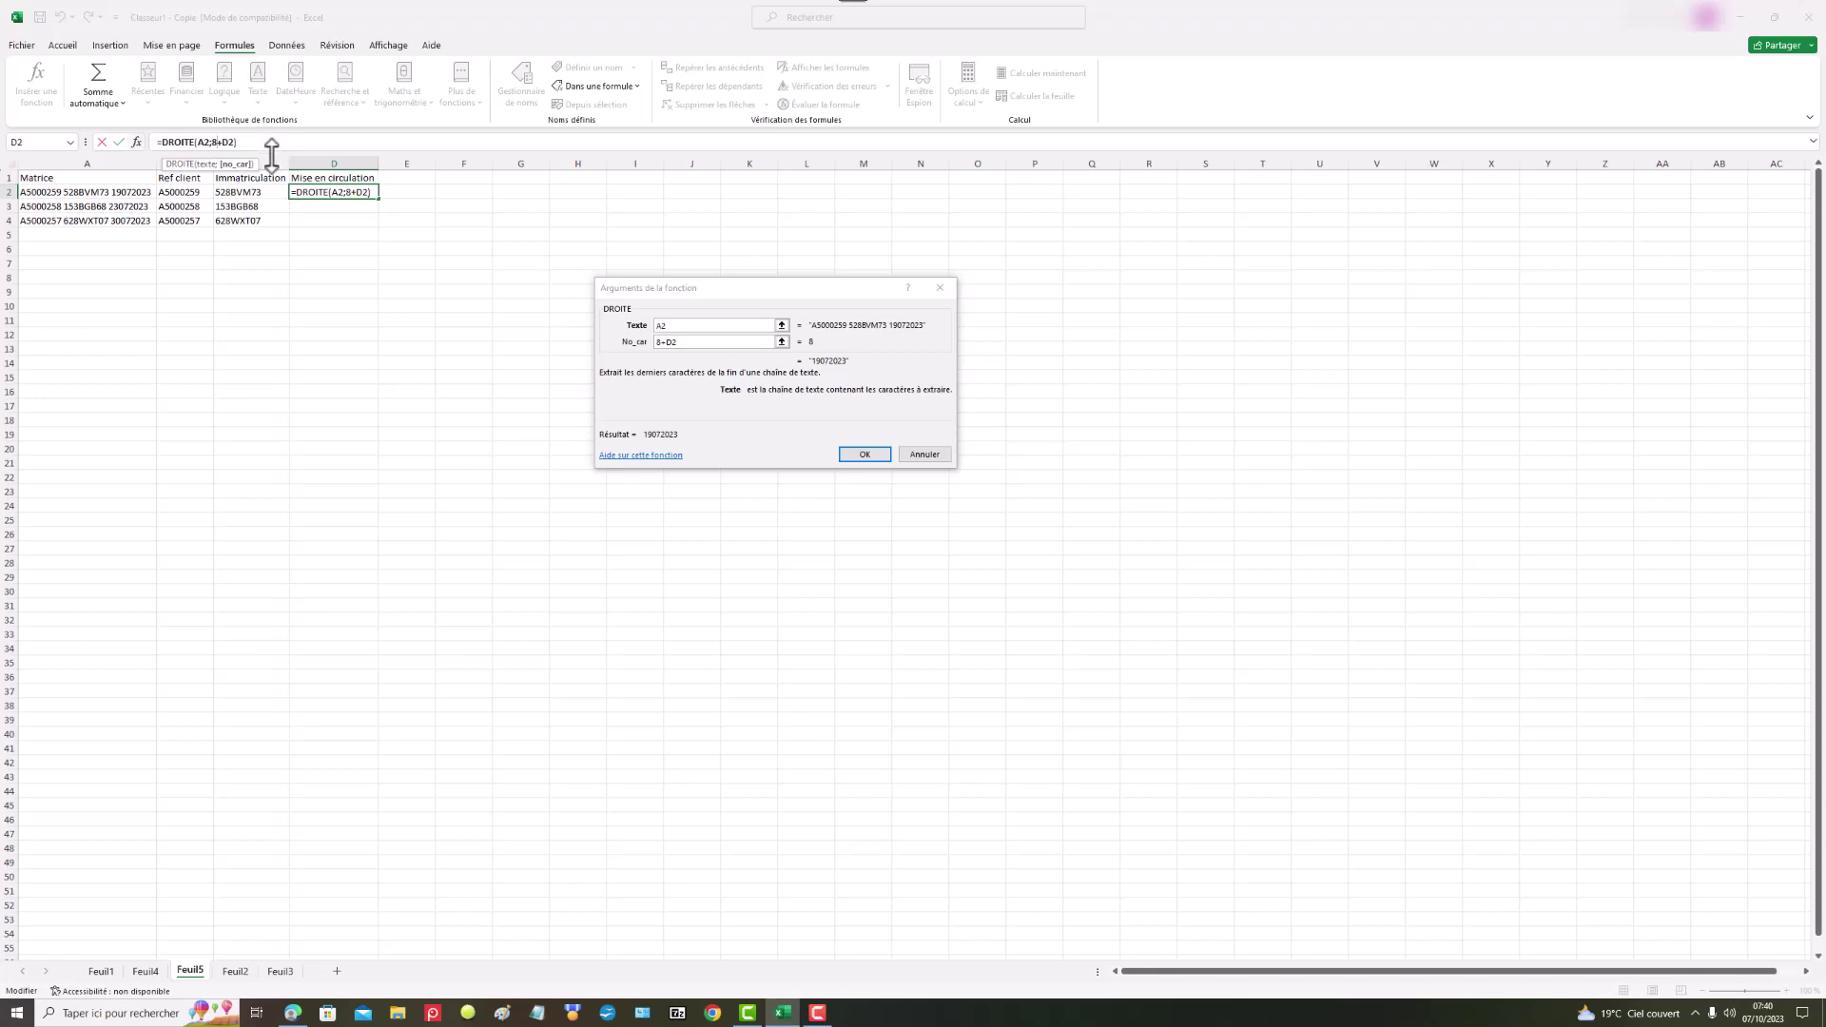
key("Delete")
key("Delete")
key("Delete")
left_click(236, 142)
left_click(866, 455)
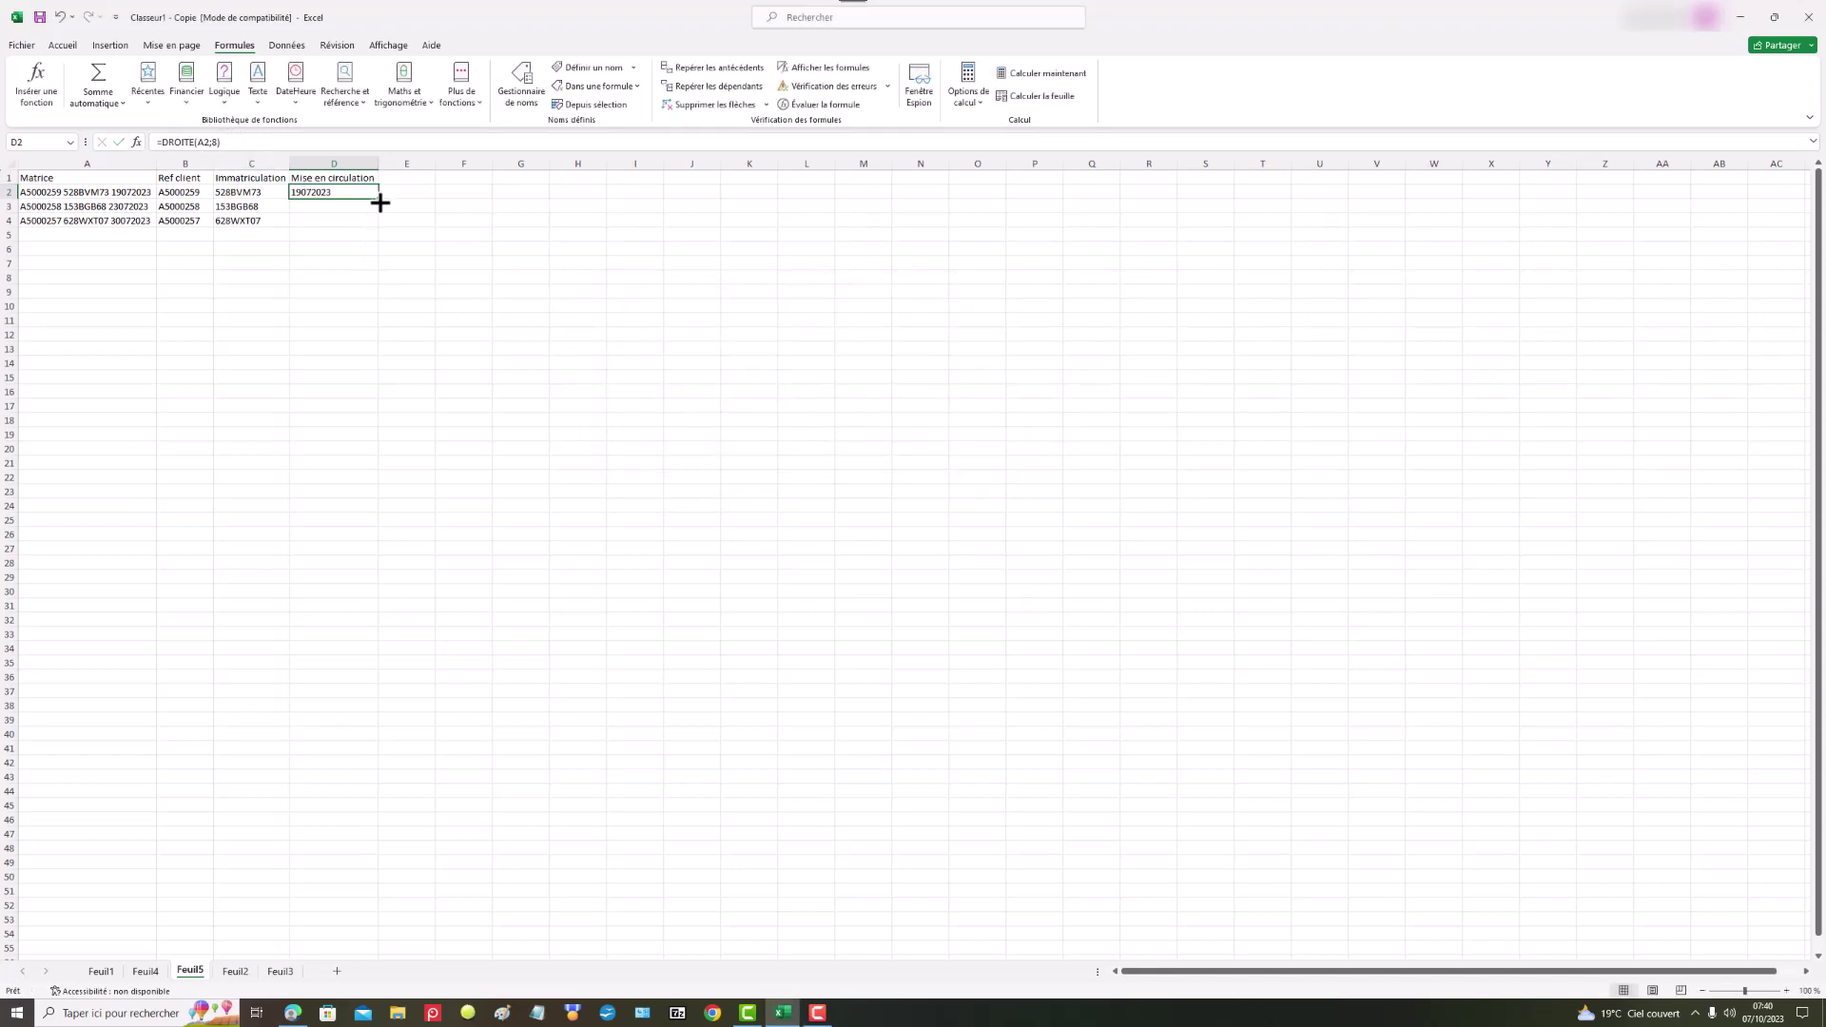
left_click_drag(380, 201, 379, 229)
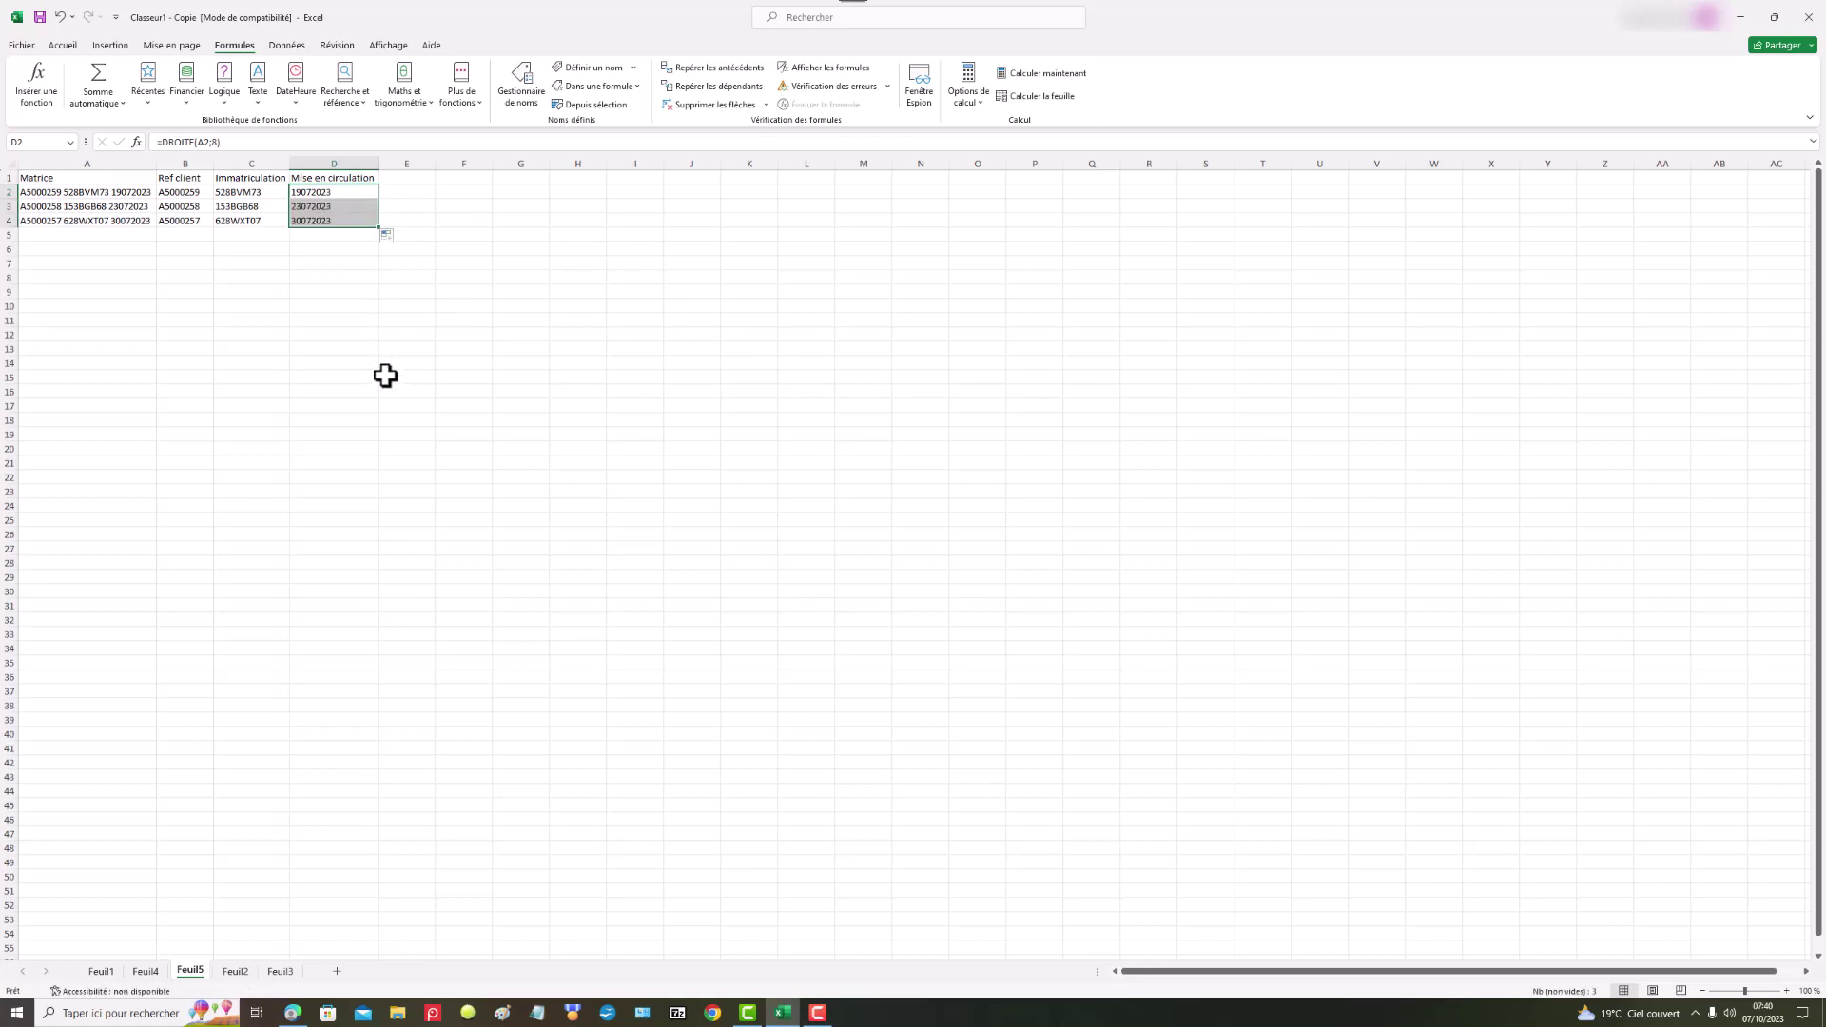